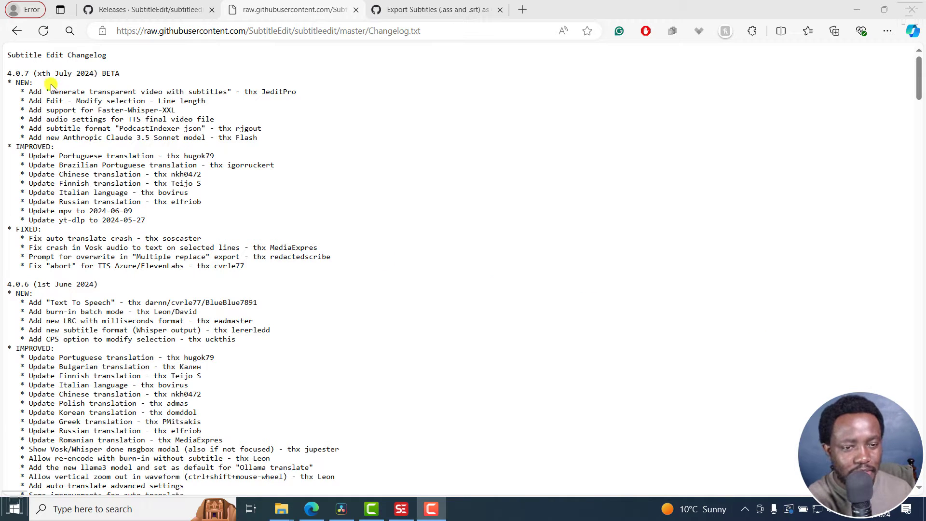
Step: Read the changelog entry, the transparent-video discussion thread and the Subtitle Edit releases page
drag(51, 91, 228, 92)
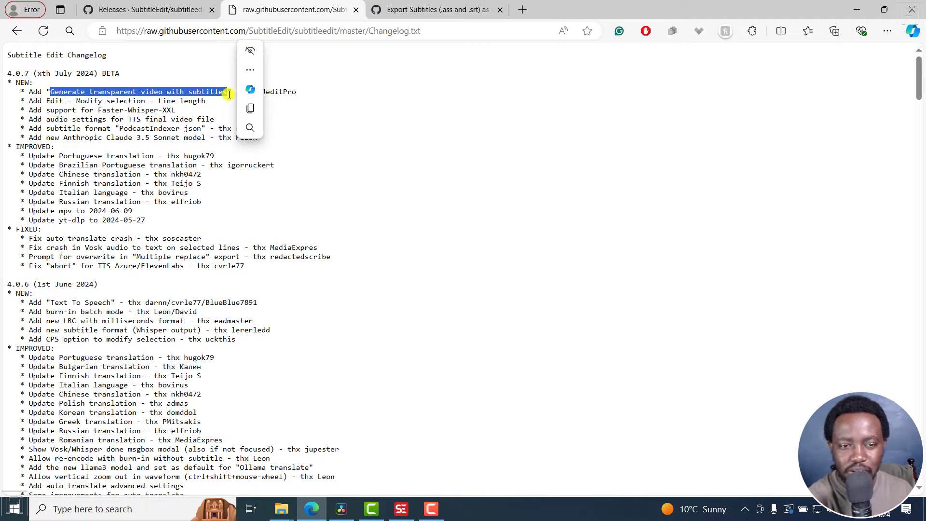
click(352, 127)
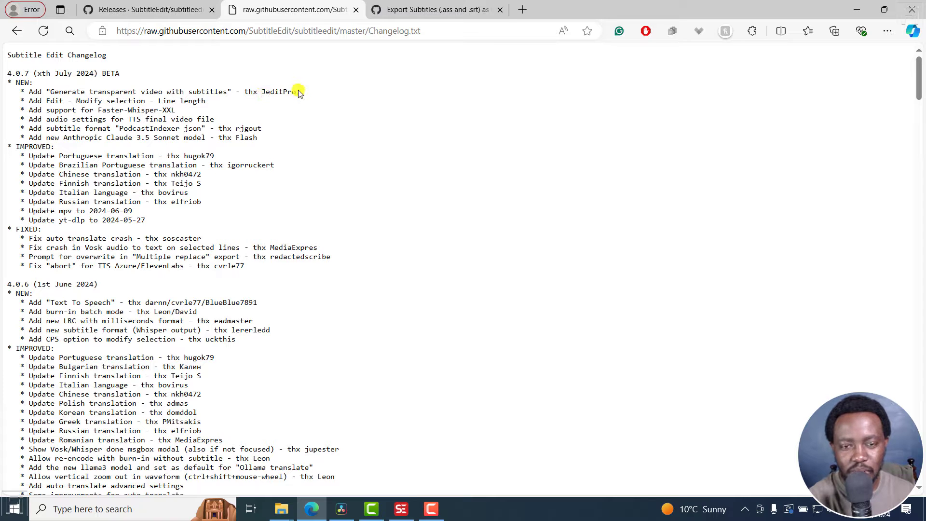
click(408, 7)
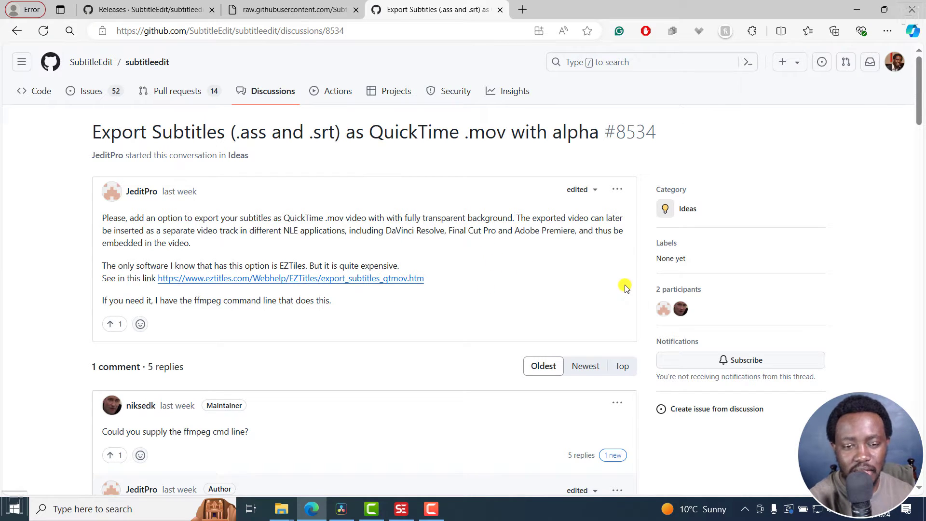
drag(919, 98, 919, 121)
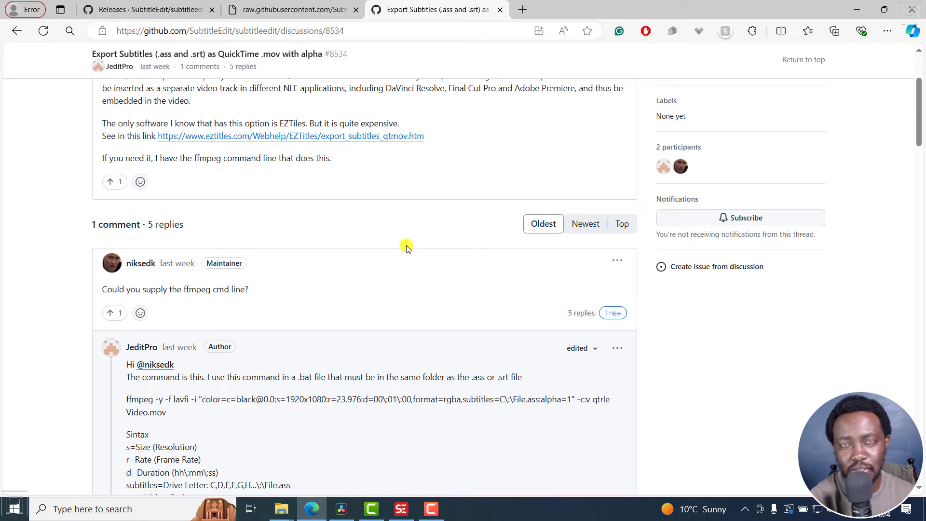
drag(183, 289, 244, 289)
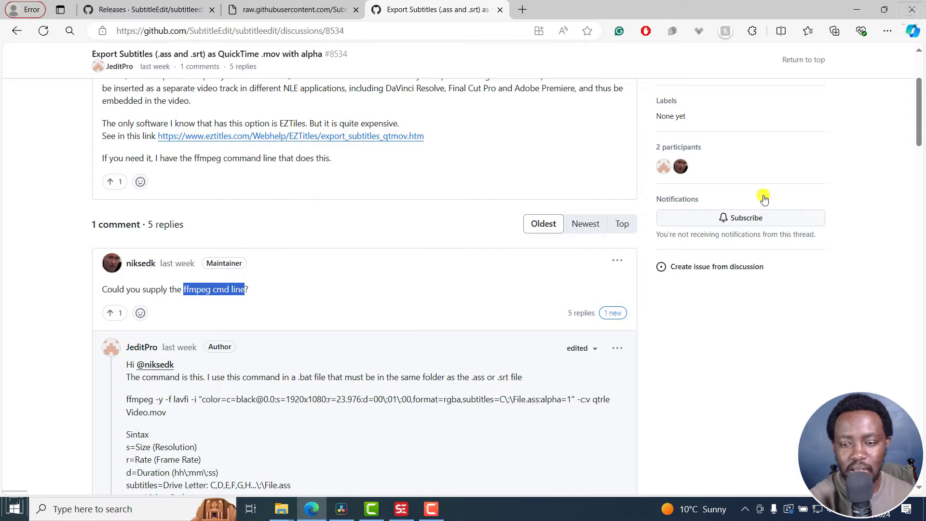
drag(917, 125, 922, 298)
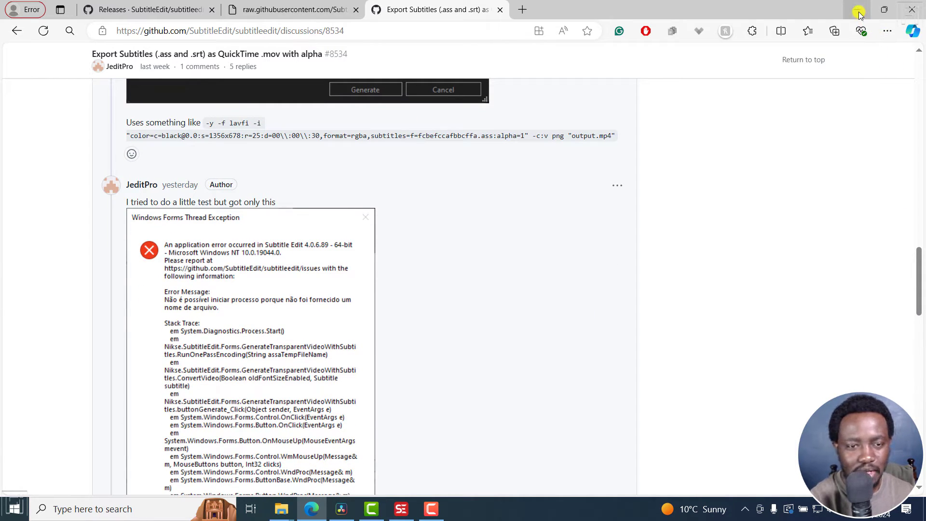
click(188, 10)
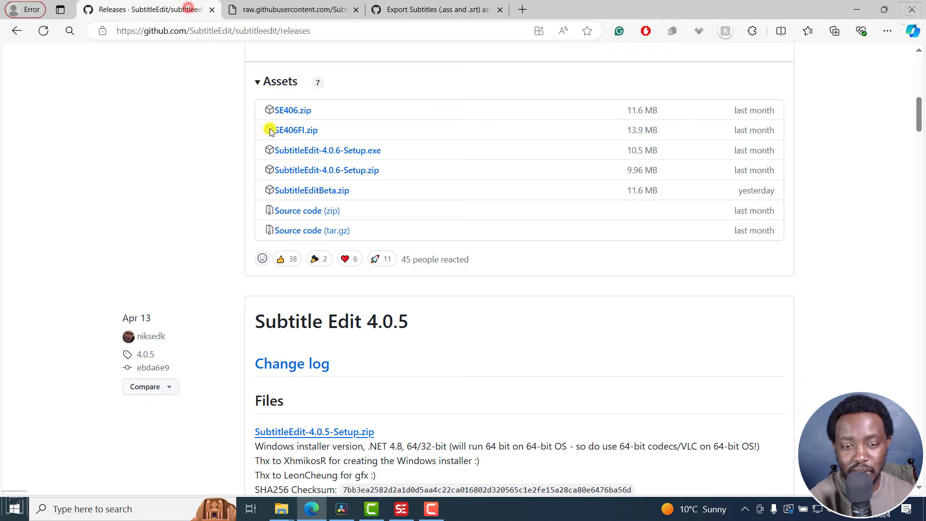
scroll(311, 95, up, 10)
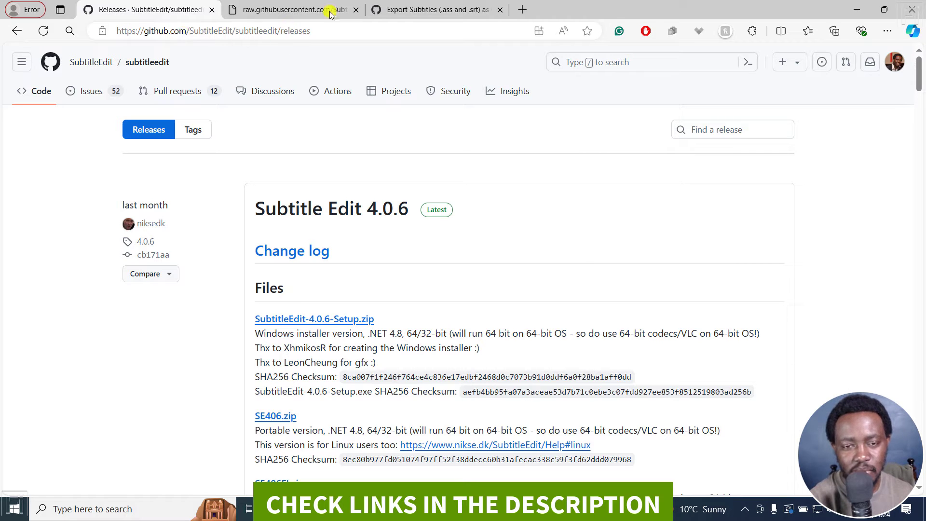
click(383, 11)
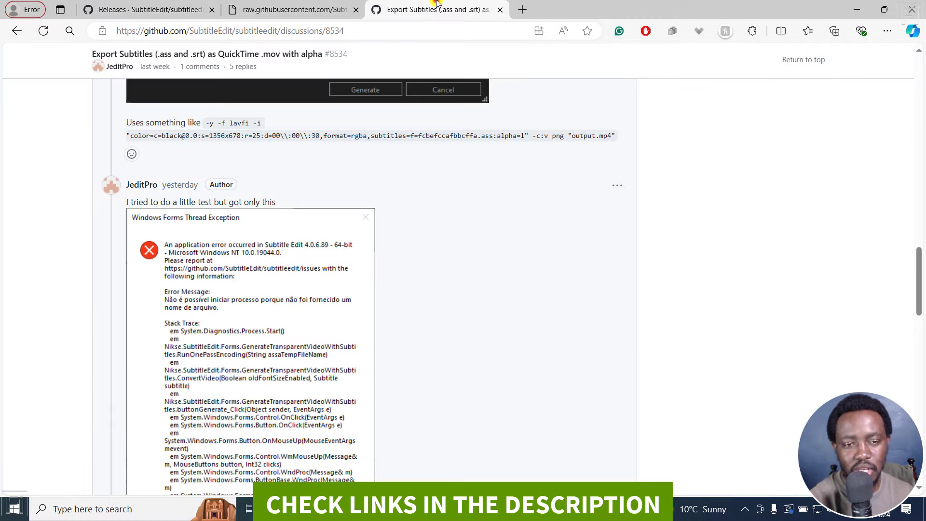
click(161, 11)
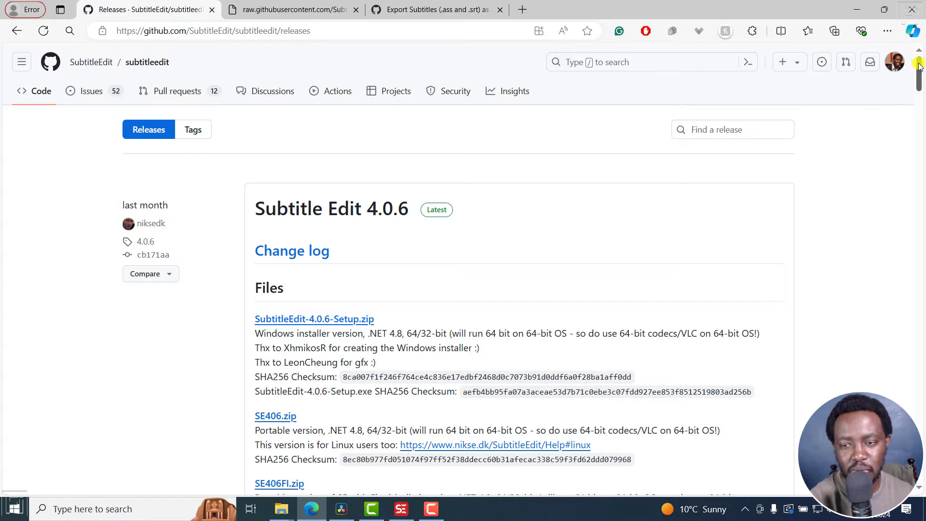
drag(919, 66, 922, 100)
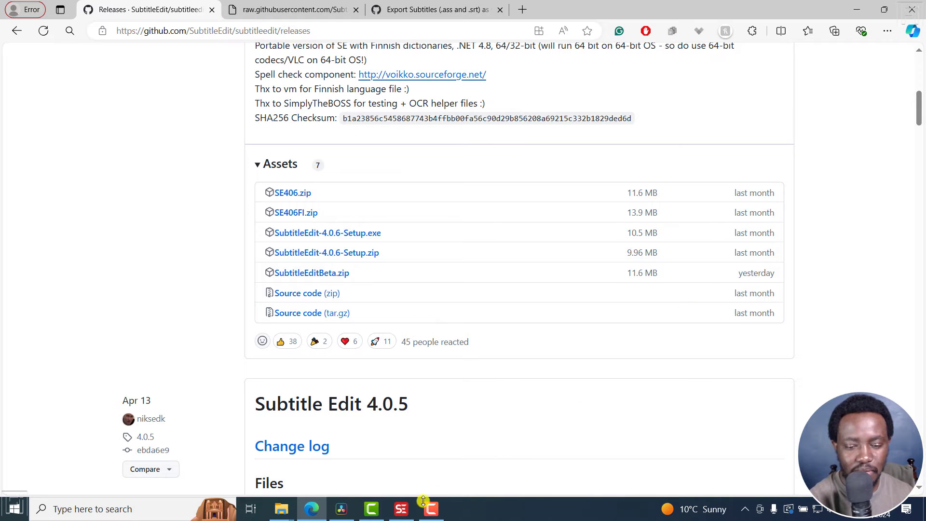
Step: Switch to Subtitle Edit and check the installed version in the About dialog
click(401, 509)
click(370, 23)
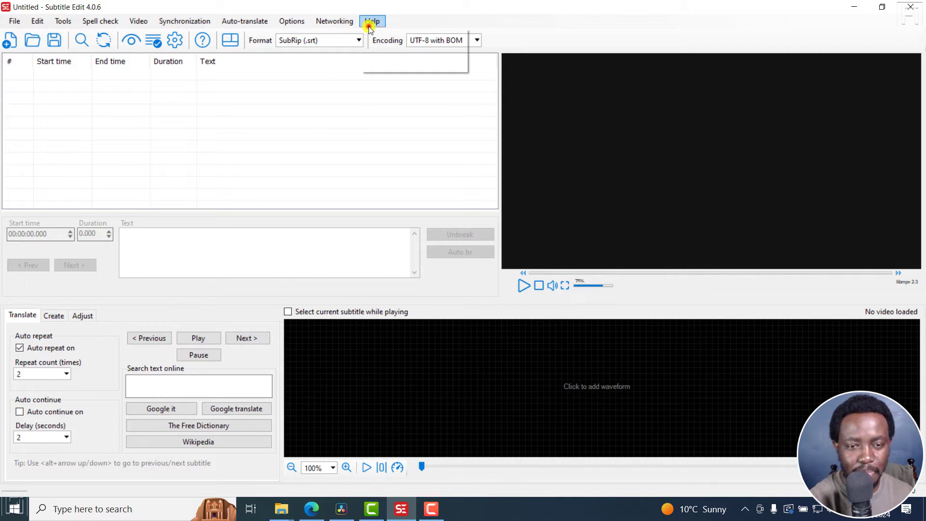
click(389, 66)
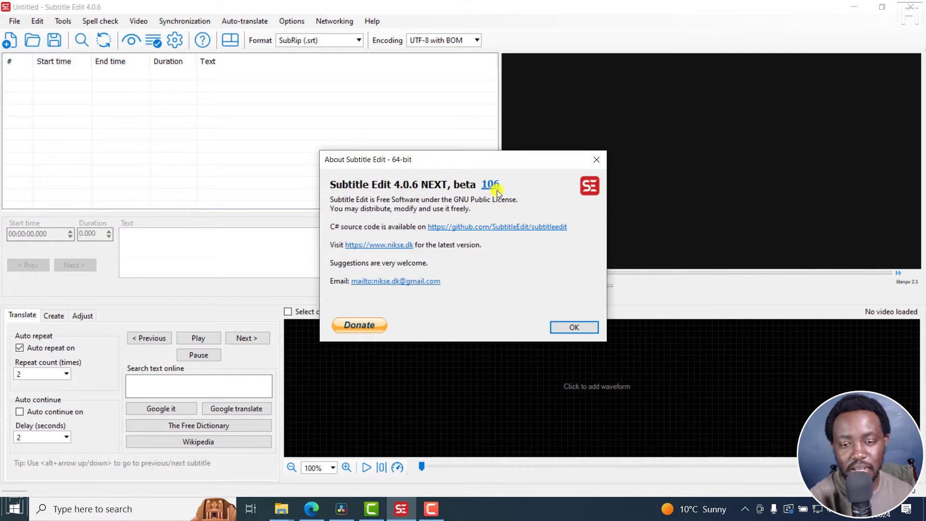
click(600, 165)
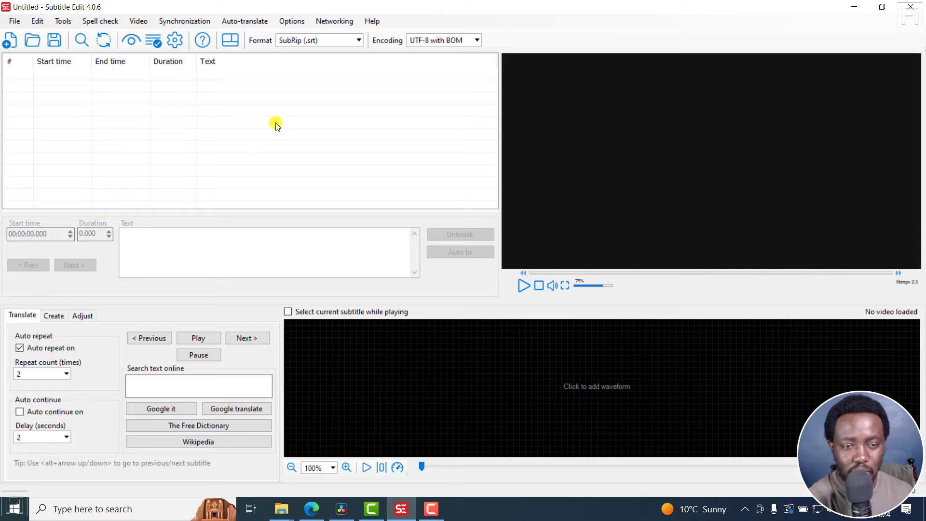
Step: Review the FFmpeg path in the Waveform/spectrogram settings and close Settings
click(177, 45)
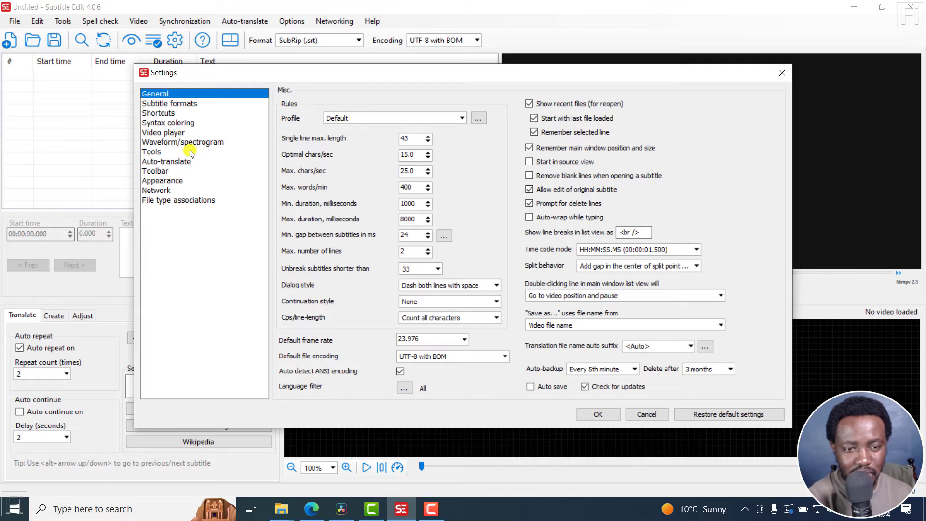
click(158, 144)
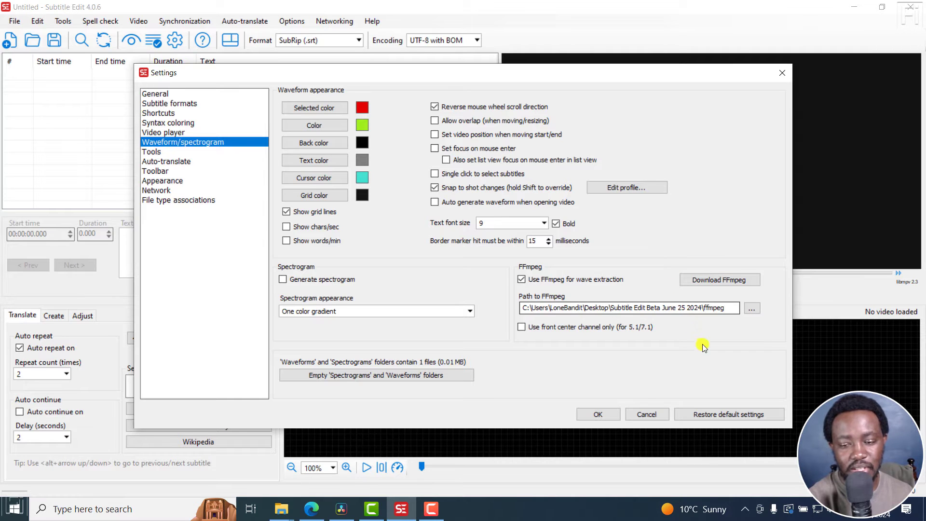
click(596, 415)
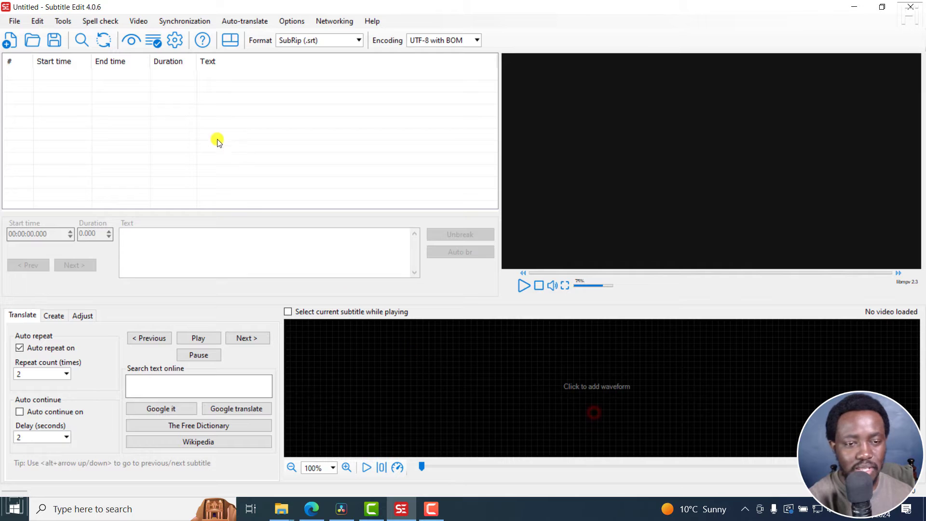
Step: Look over the Video menu and the project folder holding Clip 3.mp4 and Clip 3.srt
click(137, 21)
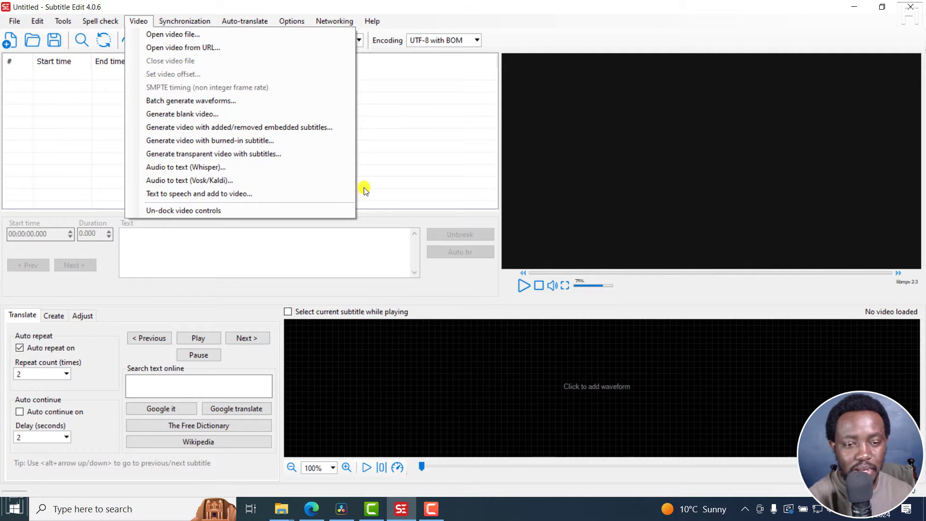
click(410, 151)
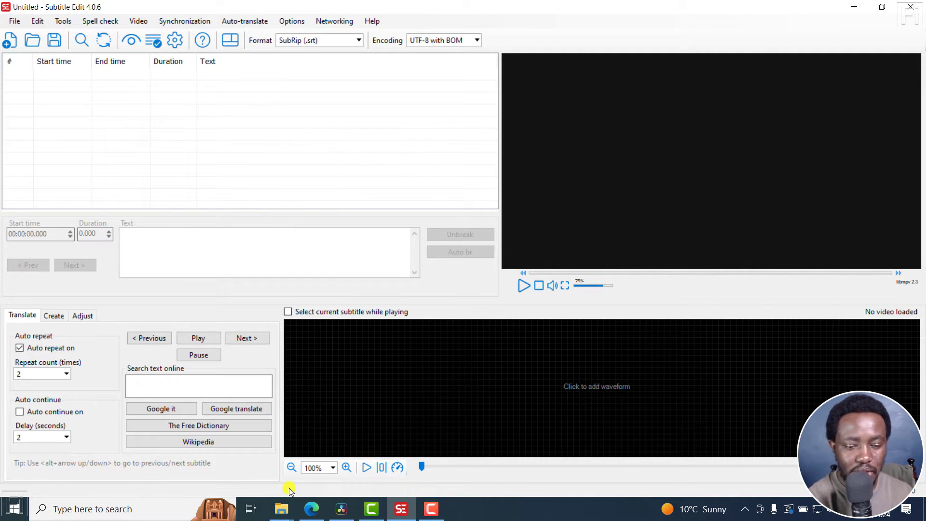
click(331, 472)
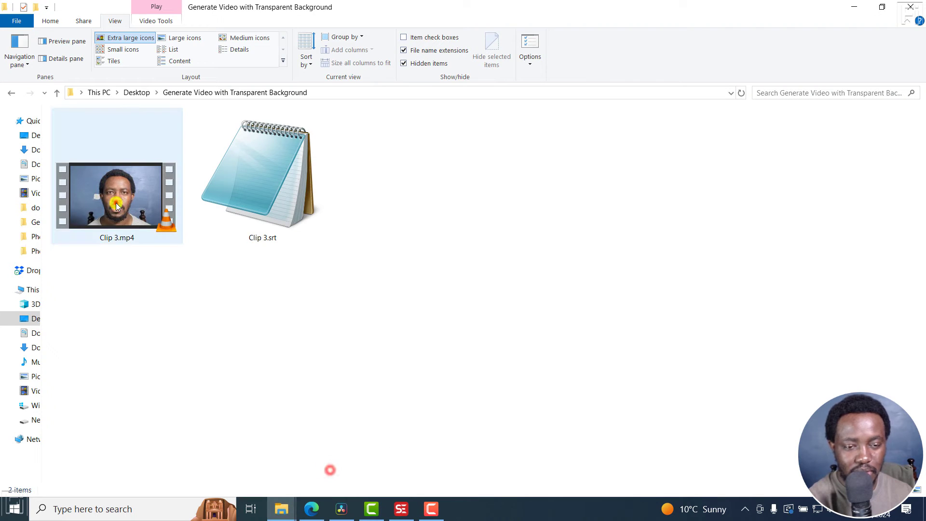
click(257, 211)
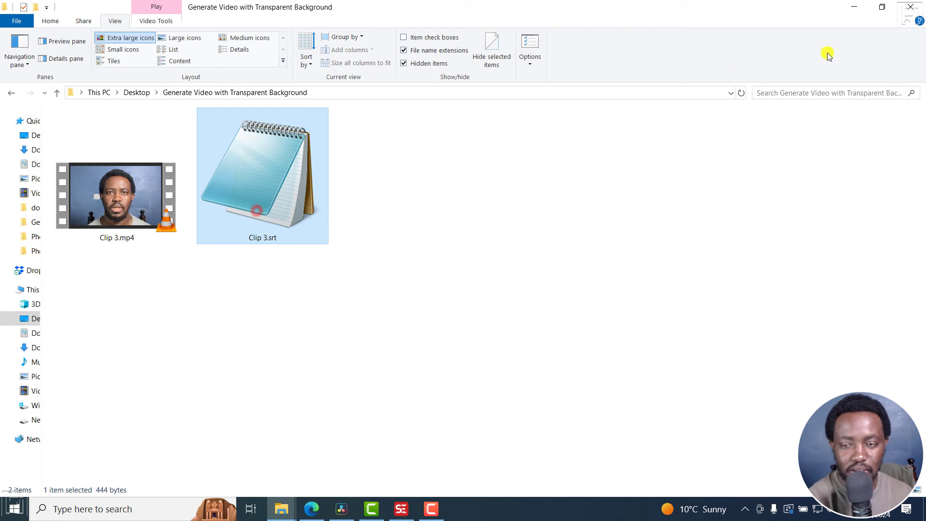
click(854, 7)
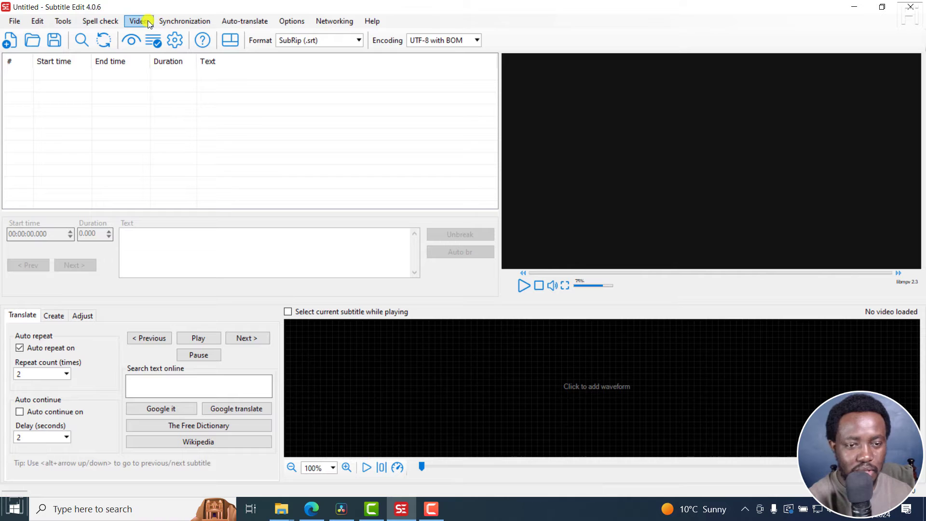
Step: Open the video file Clip 3.mp4 from the Generate Video with Transparent Background folder
click(140, 20)
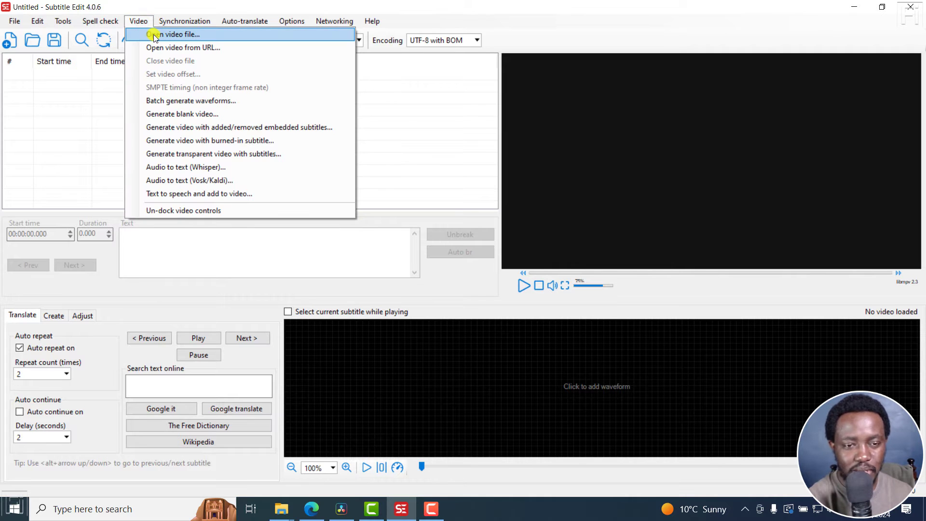
click(154, 35)
click(147, 118)
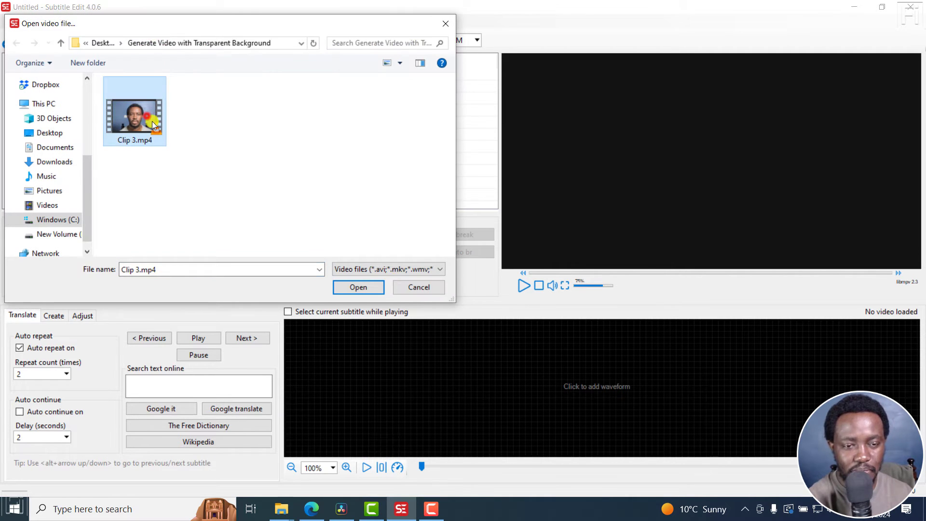
click(376, 293)
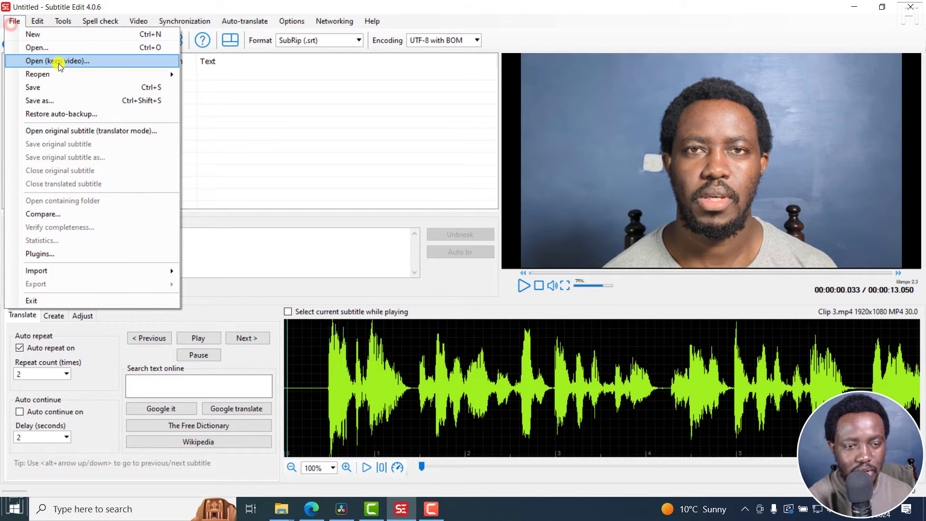
Step: Open the subtitle file Clip 3.srt from the same folder
click(36, 47)
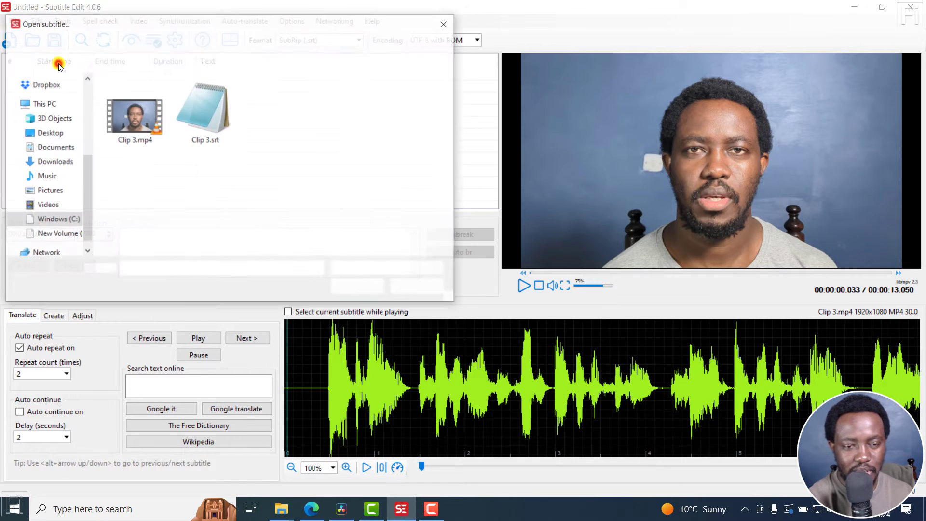
click(207, 138)
click(362, 288)
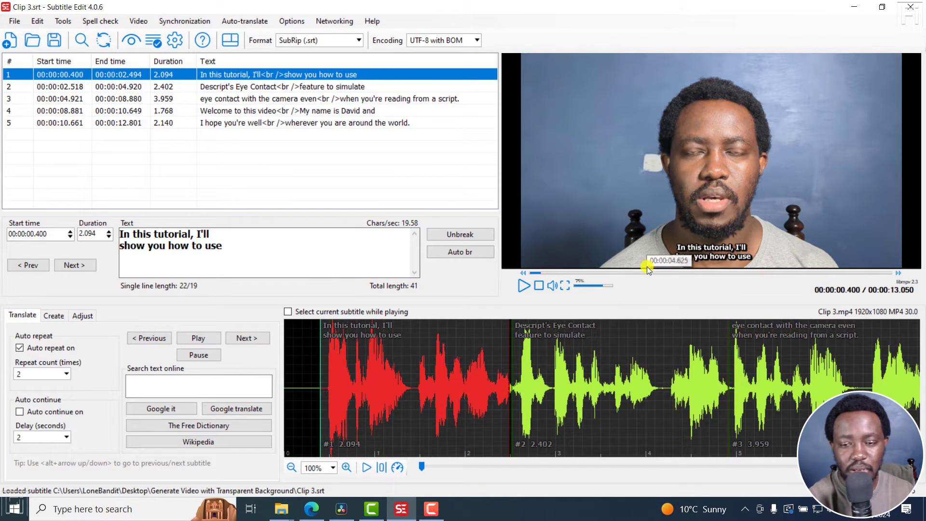
Step: Set the alignment of subtitle line 2 to Top/center and preview it
click(314, 90)
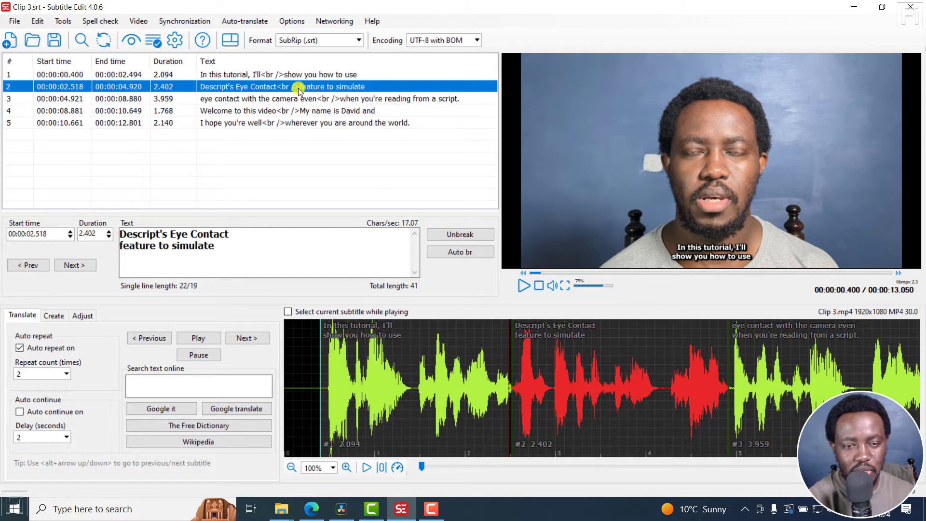
right_click(299, 91)
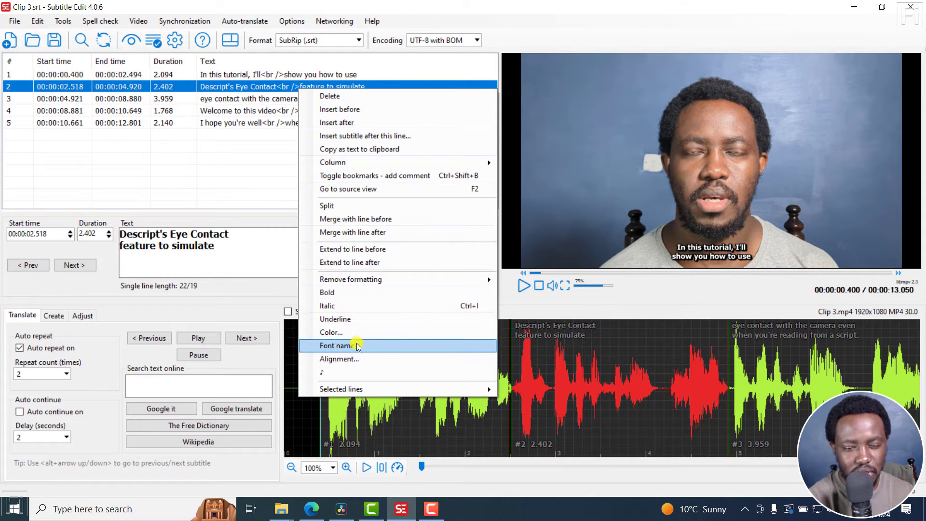
click(359, 359)
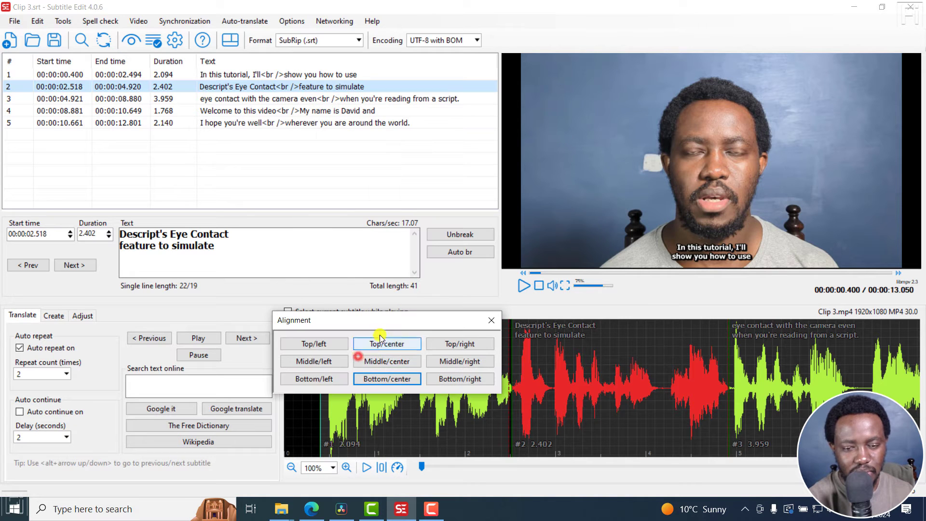
click(393, 344)
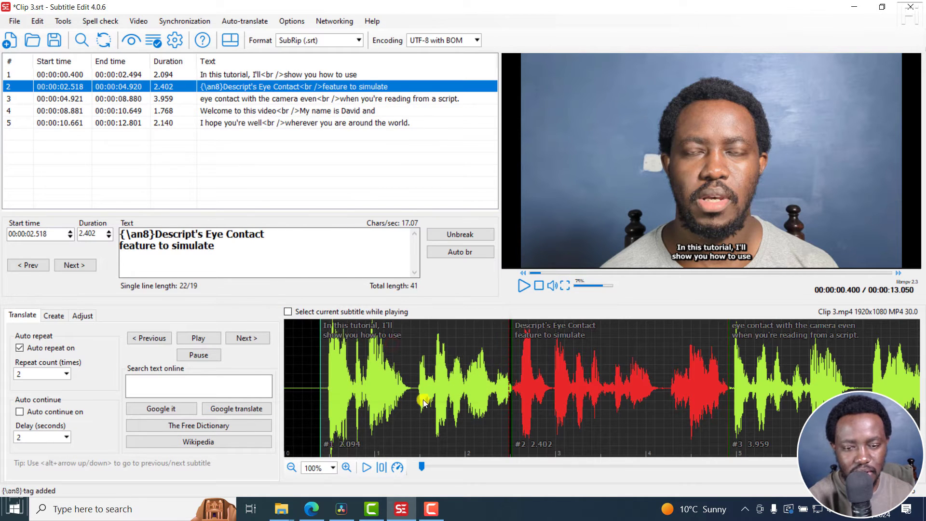
click(592, 373)
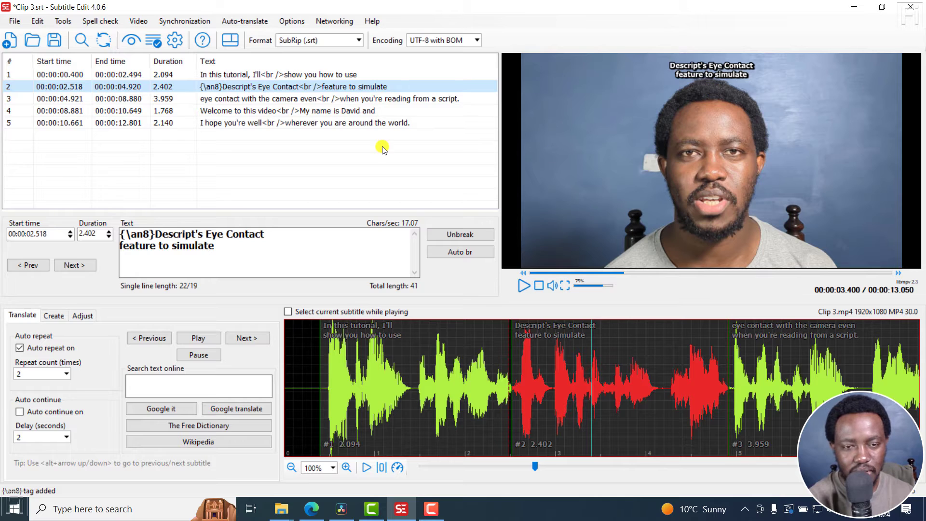
Step: Set the alignment of subtitle line 4 to Top/center
click(256, 100)
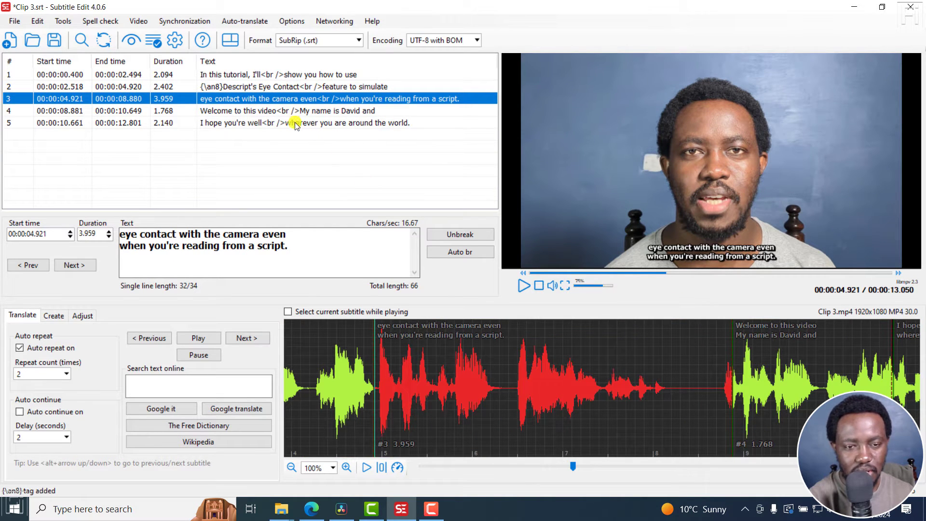
click(279, 112)
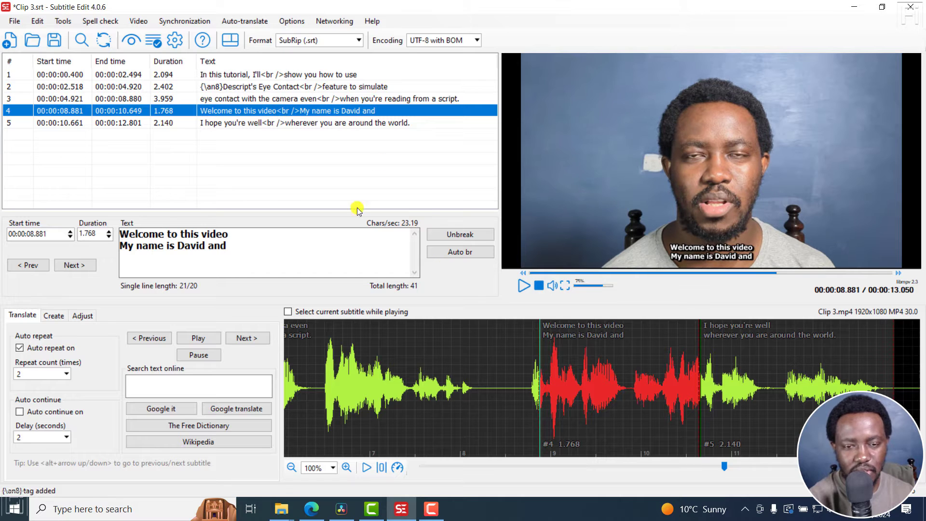
right_click(285, 114)
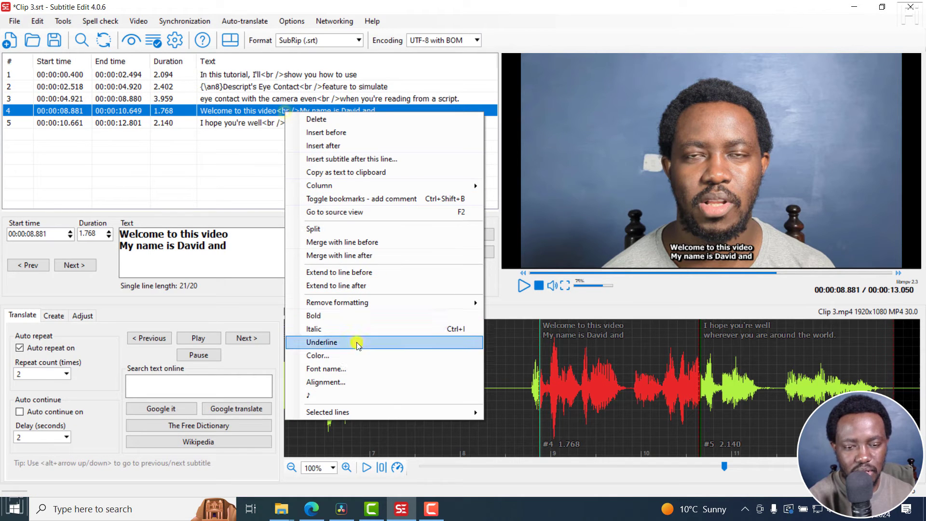
click(334, 389)
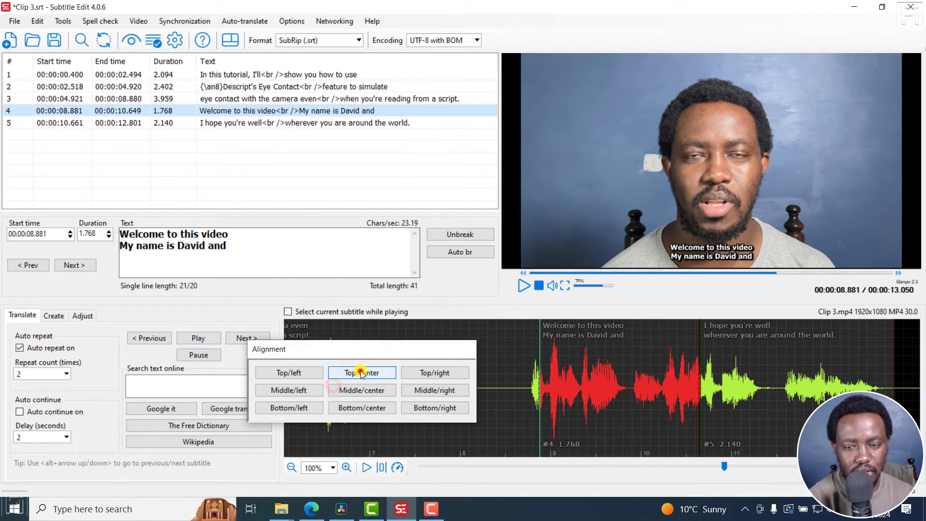
click(359, 372)
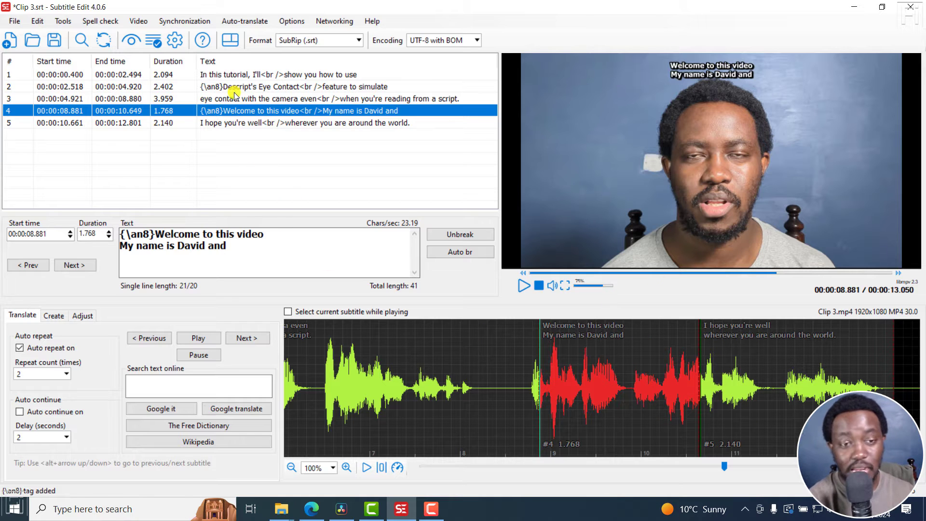
Step: Open the Generate transparent video with subtitles dialog and review the GitHub discussion about this feature in the browser
click(143, 24)
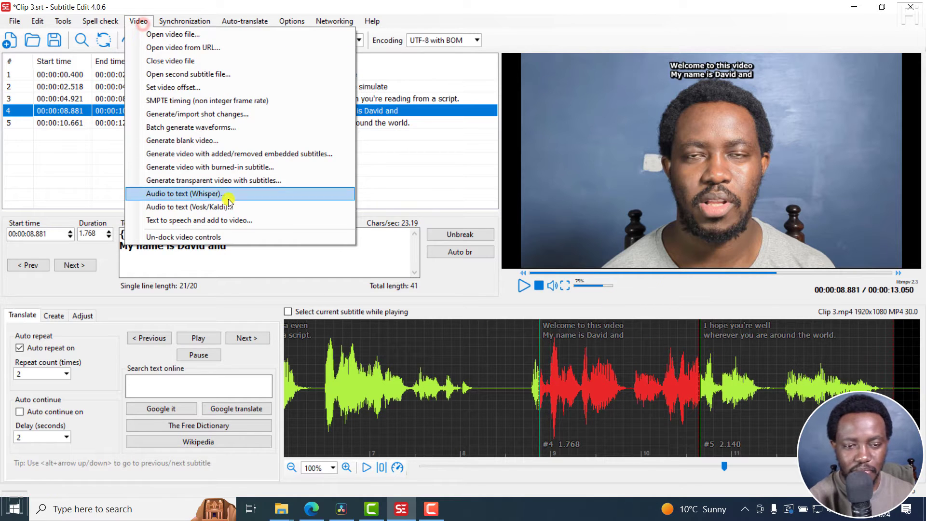
click(207, 181)
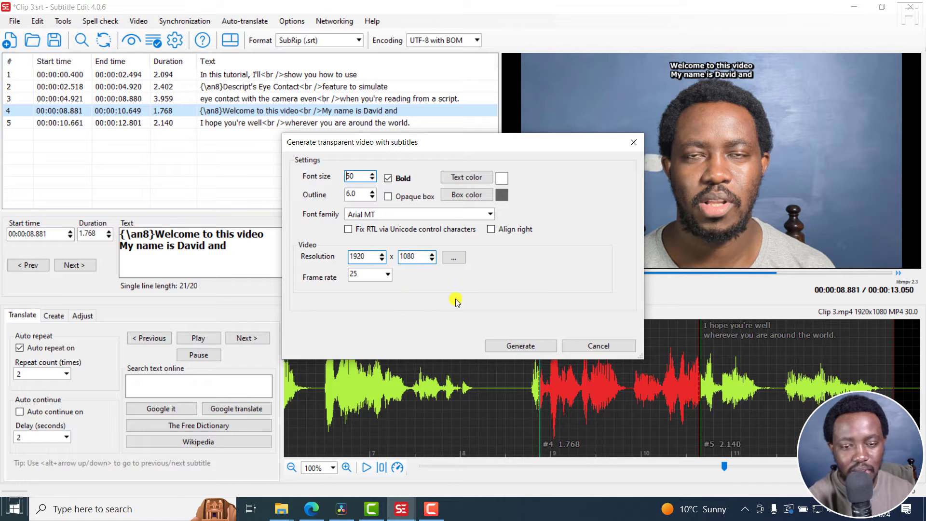
click(311, 509)
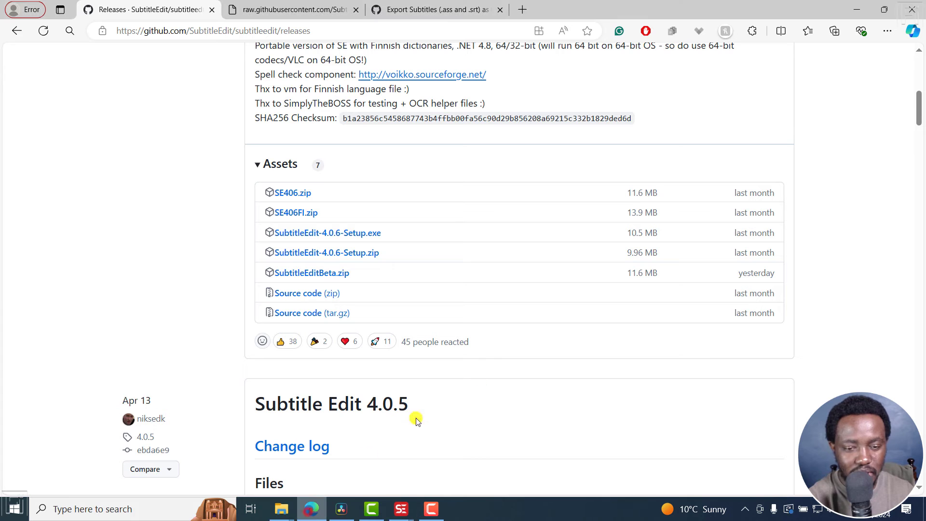
click(398, 4)
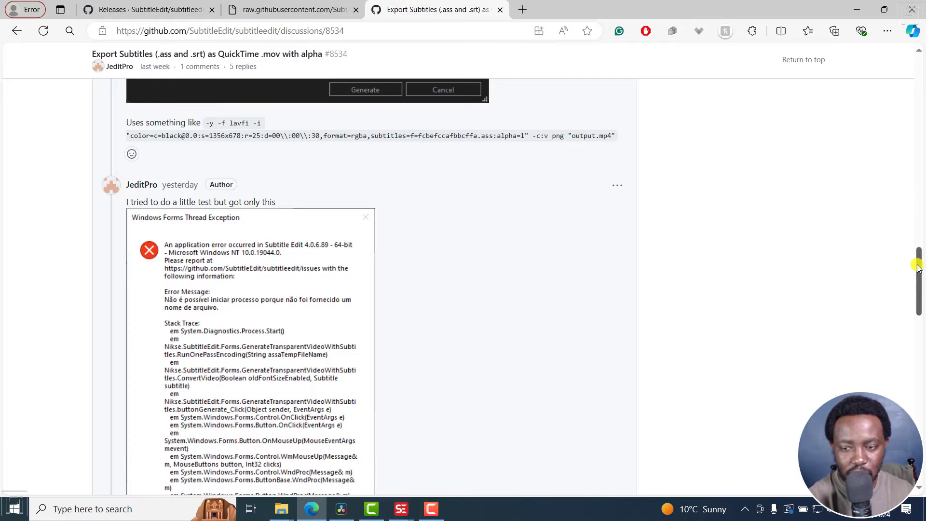
drag(917, 264, 921, 399)
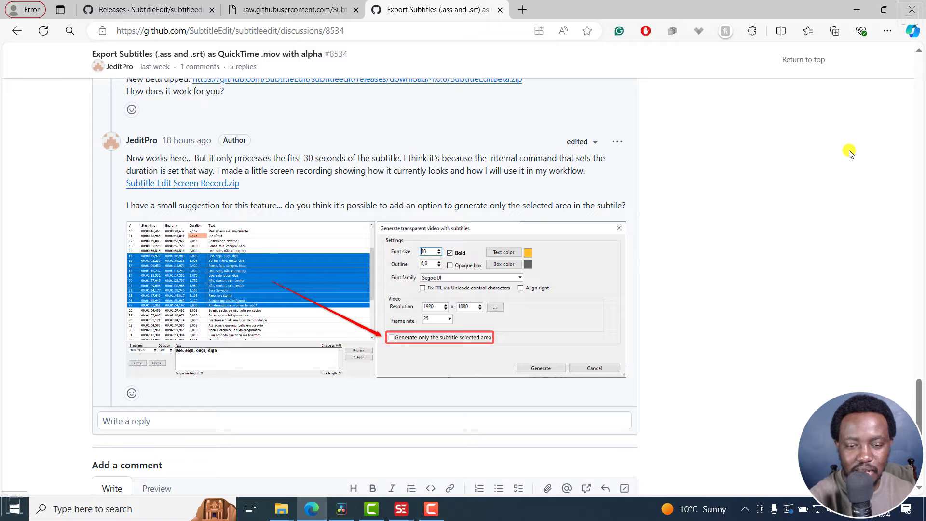
click(856, 11)
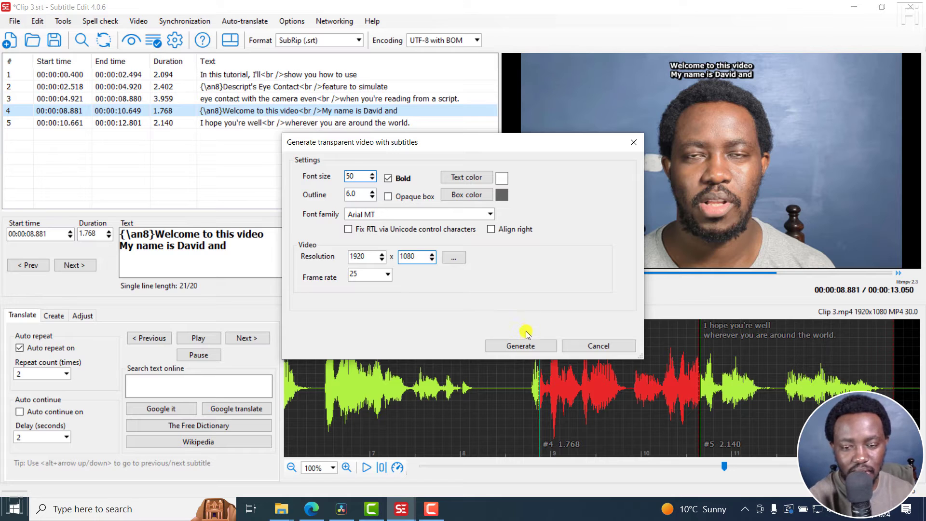
Step: Generate the transparent video, saving it as Clip 3_transparent-subs_1920x1080.mov in mov format
click(526, 347)
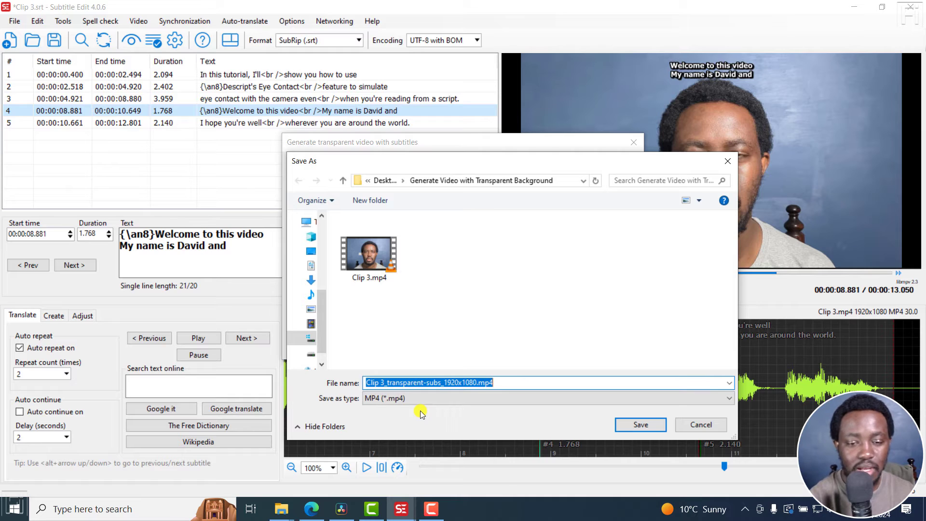
click(433, 398)
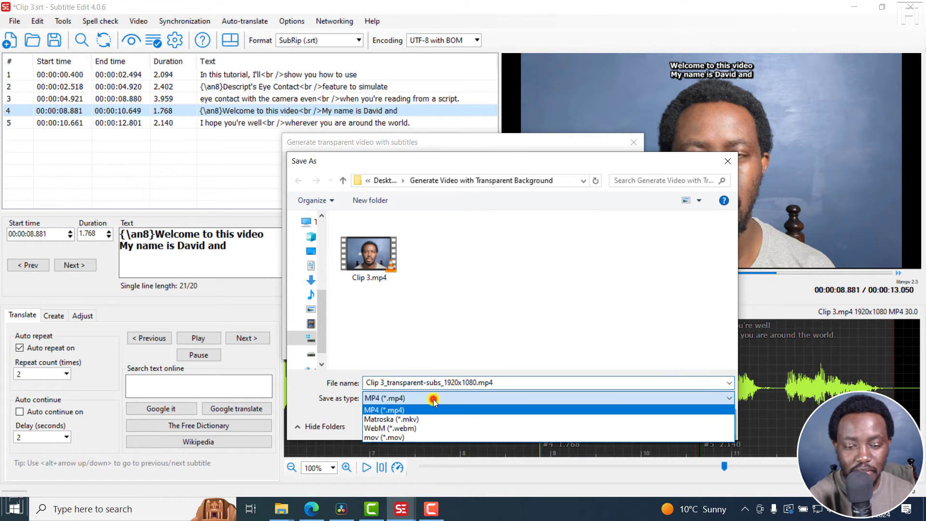
click(377, 438)
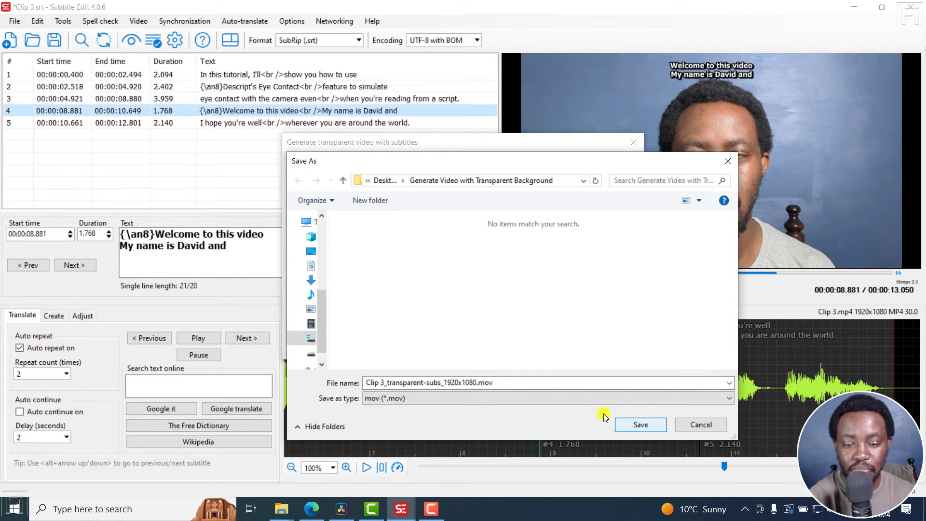
click(558, 398)
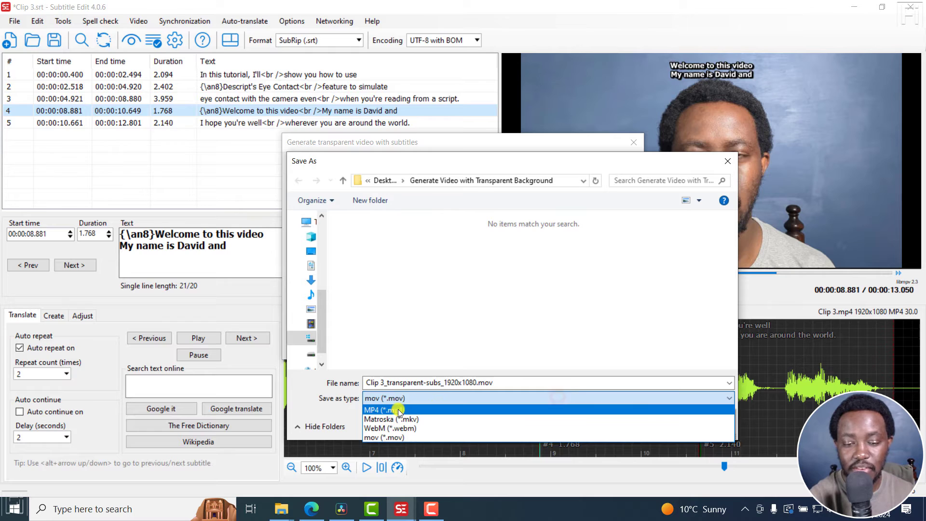
click(398, 409)
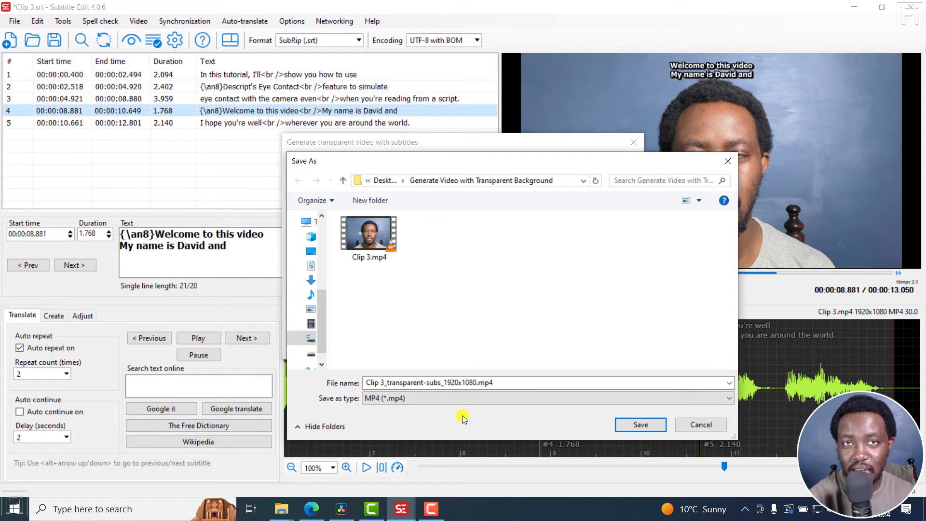
click(443, 398)
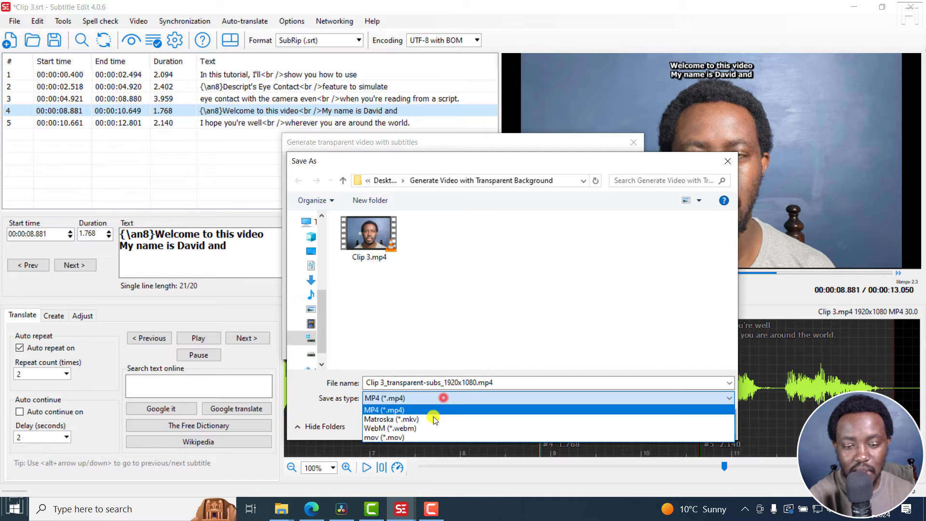
click(404, 437)
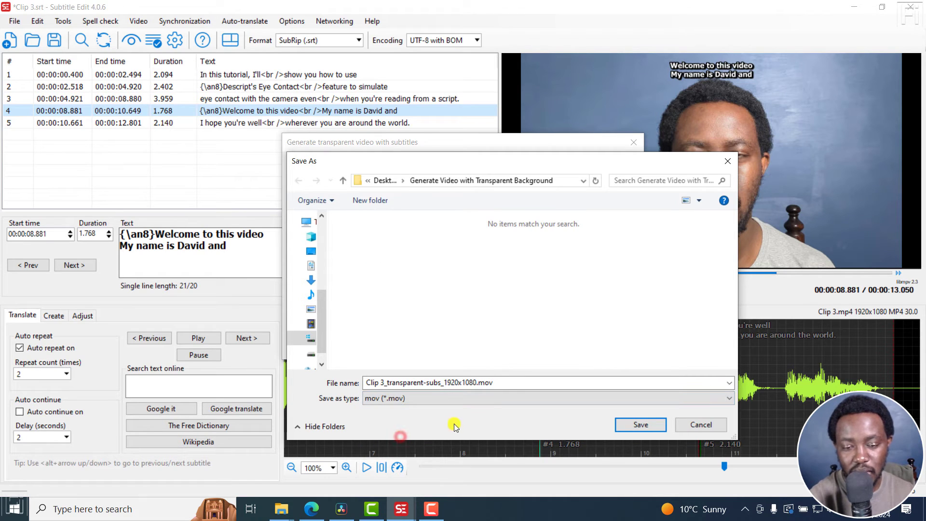
click(642, 424)
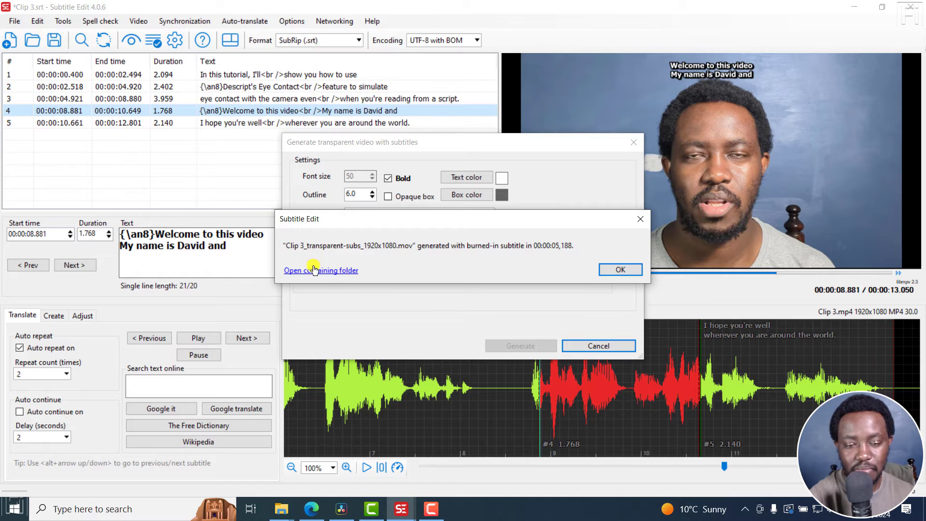
Step: Open the containing folder and play Clip 3_transparent-subs_1920x1080.mov to check the subtitles
click(315, 270)
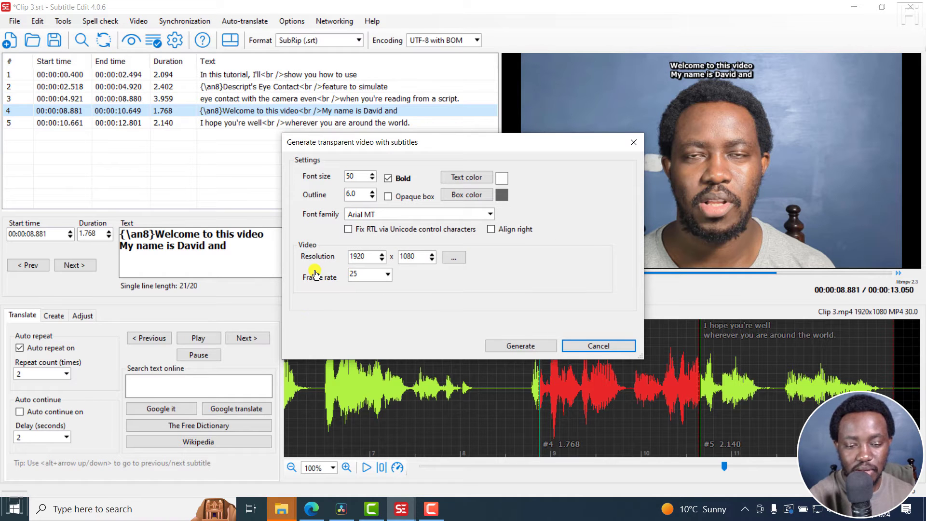
mouse_move(281, 511)
click(396, 482)
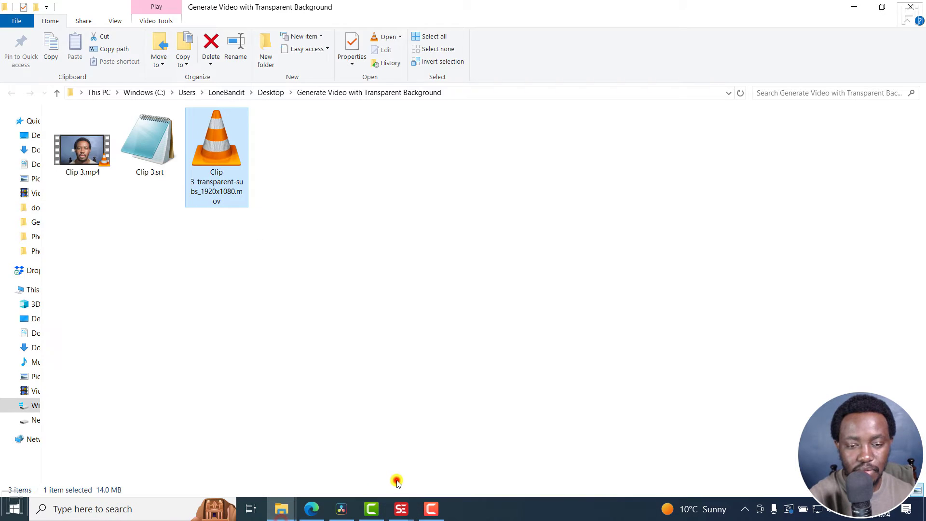
click(299, 275)
double_click(236, 194)
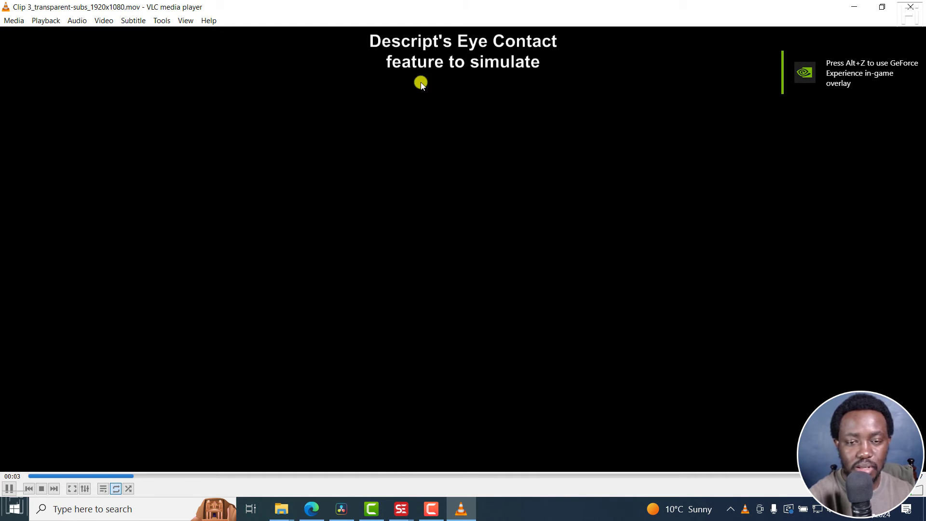
key(space)
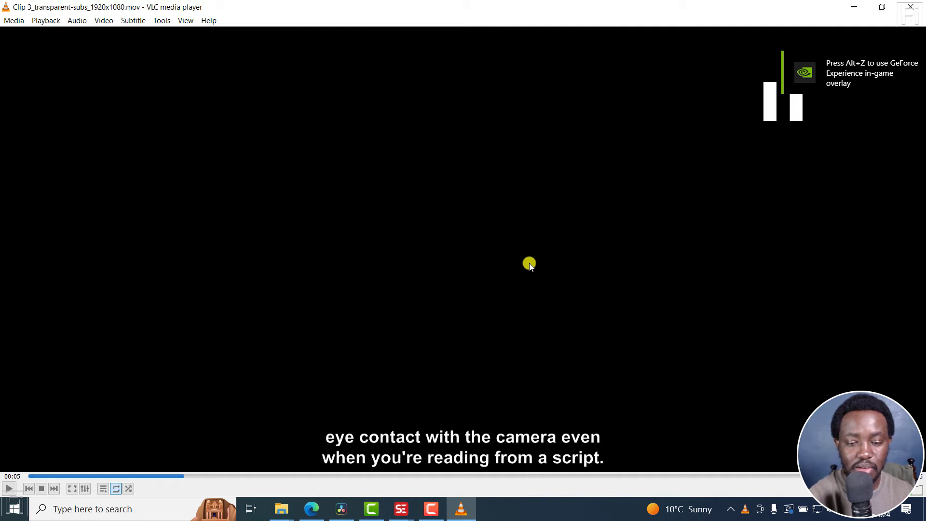
click(910, 7)
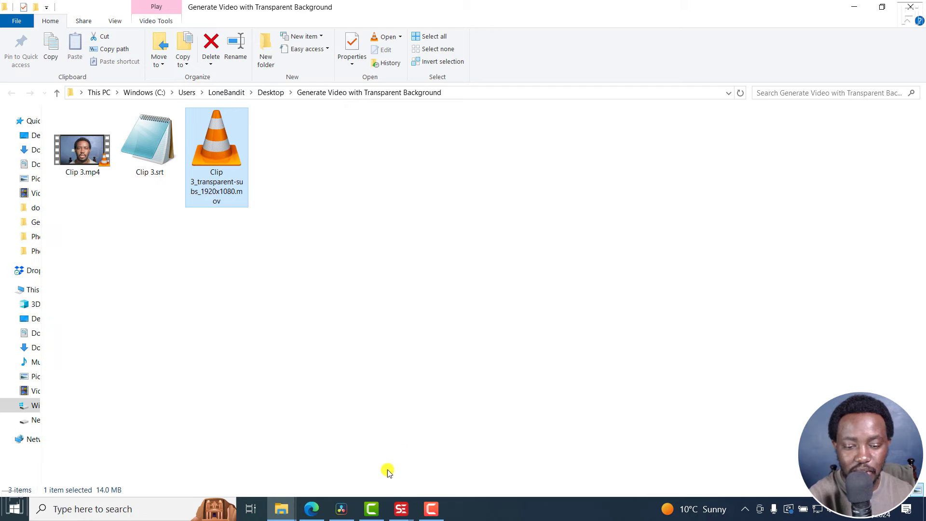
Step: Switch to Camtasia and import Clip 3.mp4 and Clip 3_transparent-subs_1920x1080.mov into the Media Bin
click(372, 509)
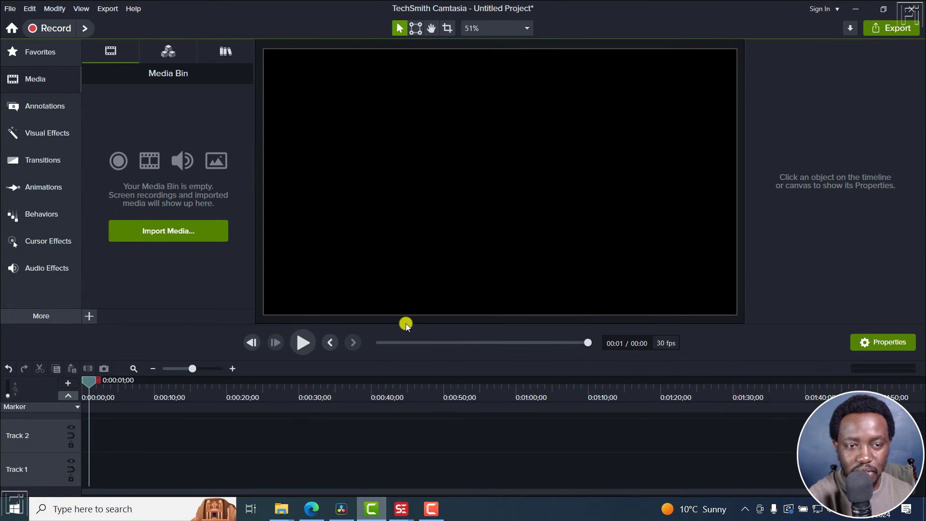
click(156, 233)
drag(318, 230, 111, 92)
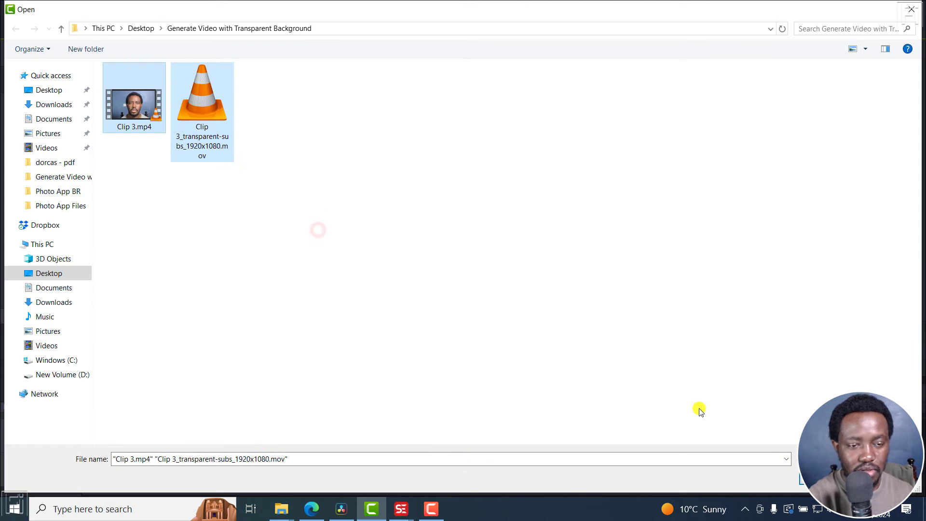
key(Return)
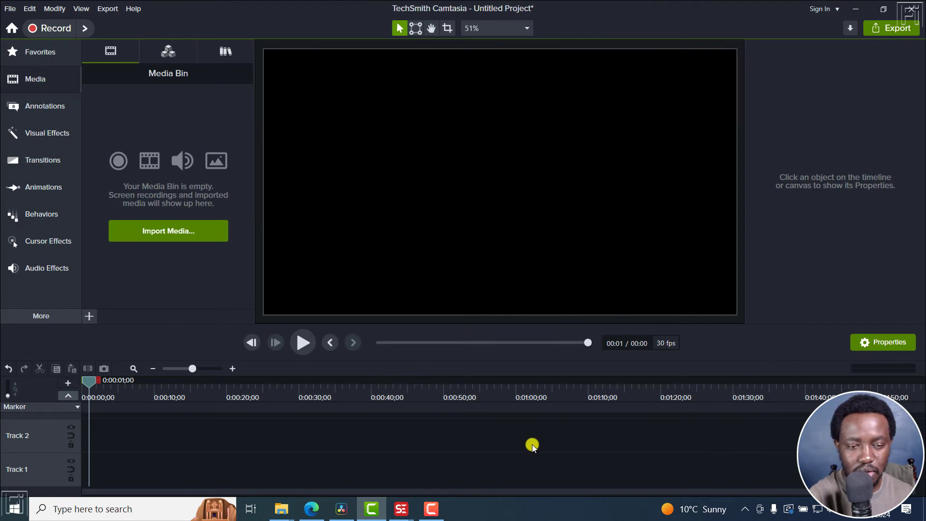
Step: Place Clip 3 on Track 1 and the transparent subtitle video on Track 2, and preview playback
drag(126, 153, 67, 475)
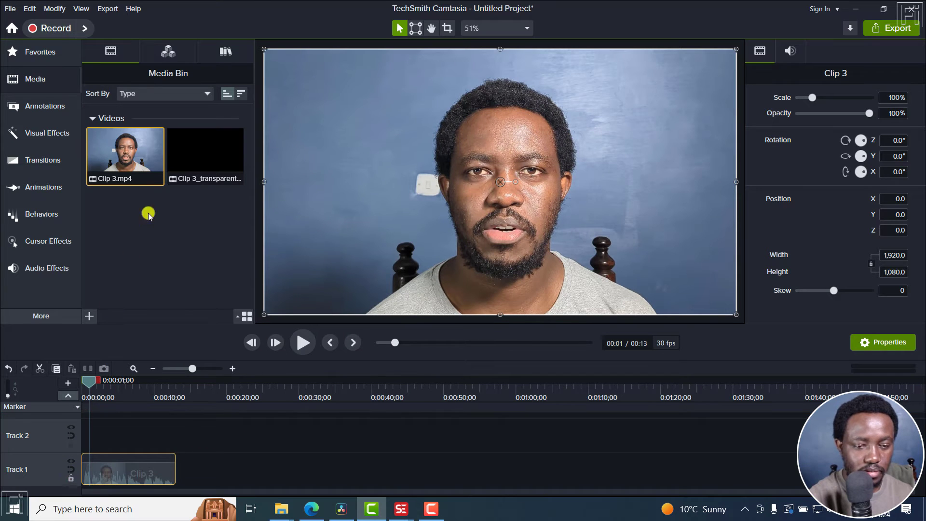
drag(199, 149, 67, 434)
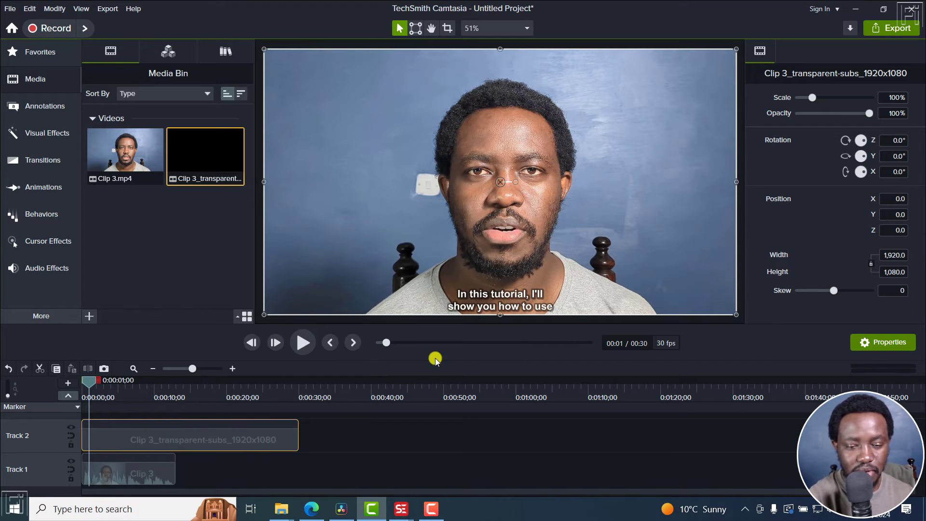
key(space)
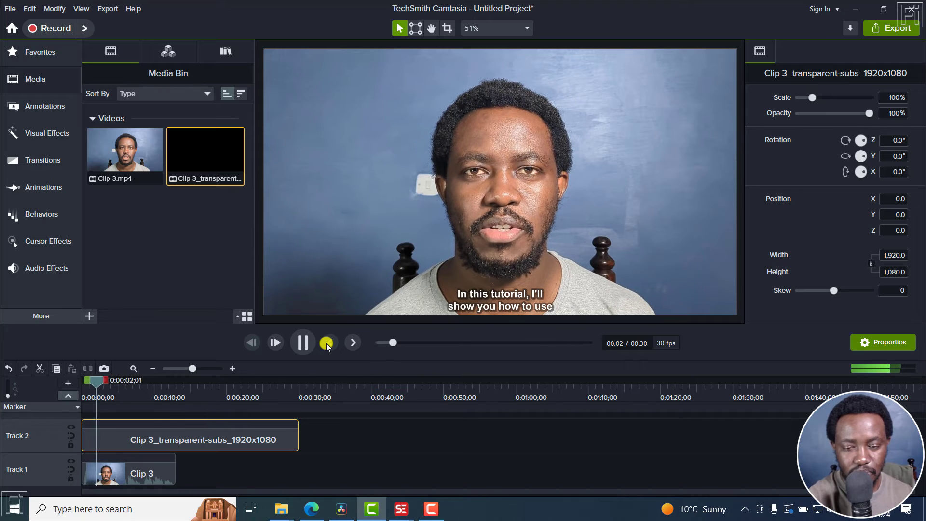
key(space)
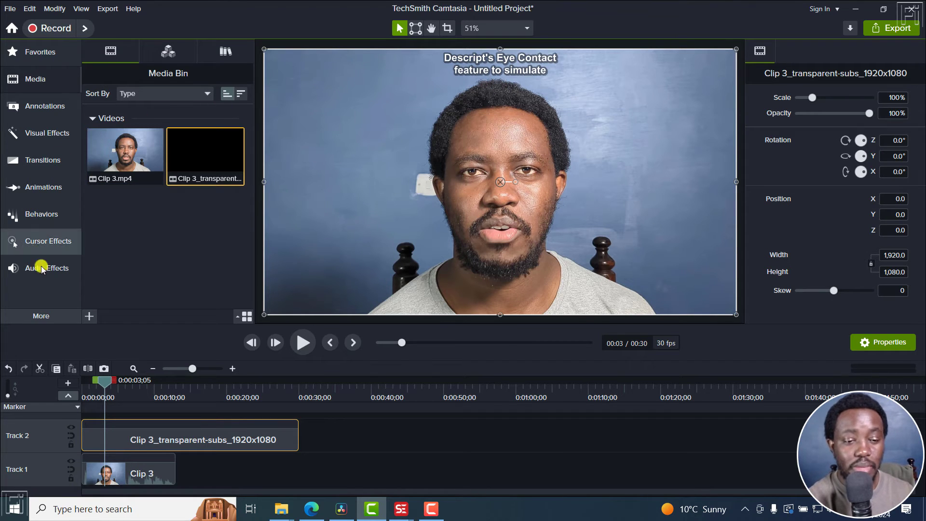
click(46, 316)
click(128, 342)
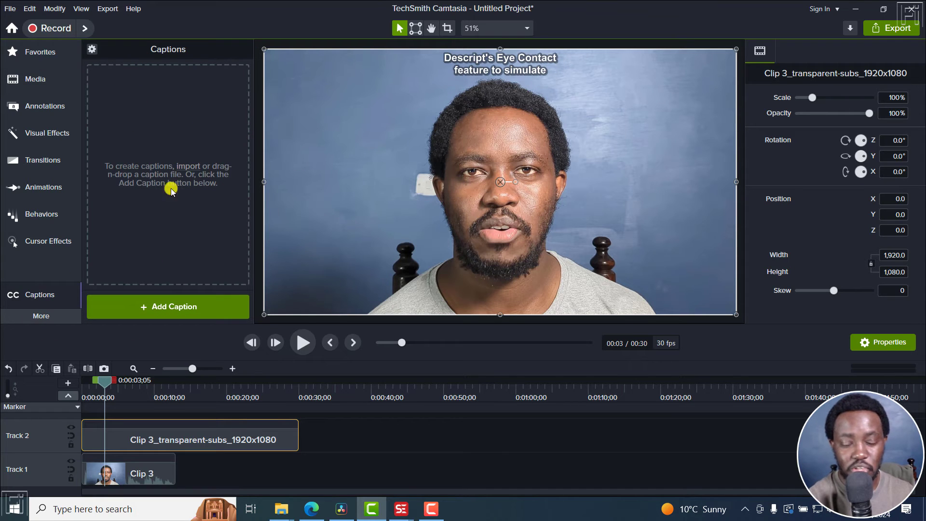
click(32, 79)
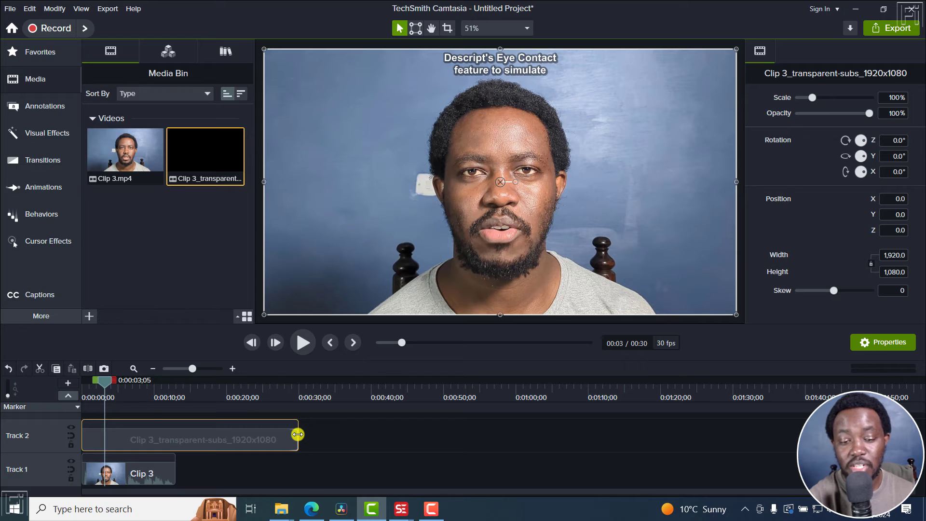
Step: Trim the transparent subtitle clip on Track 2 to end with Clip 3 and play the result
drag(298, 435, 174, 440)
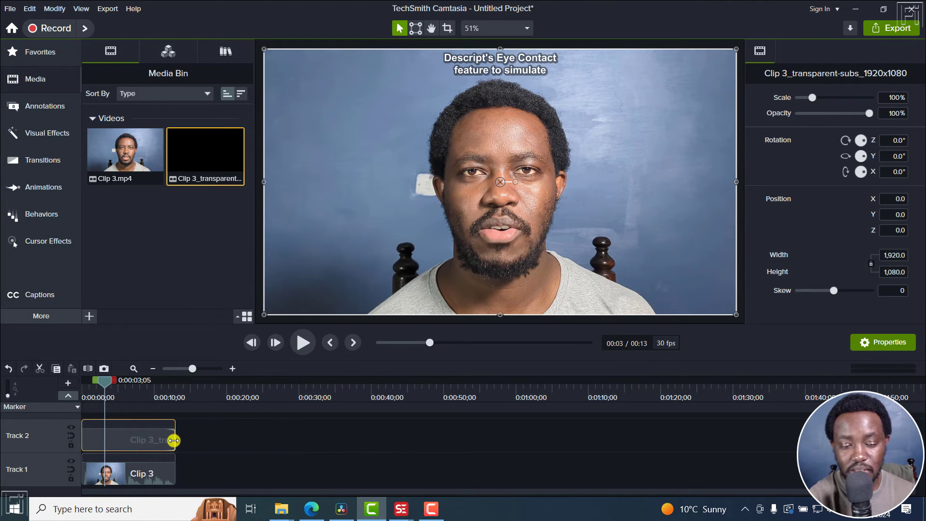
key(space)
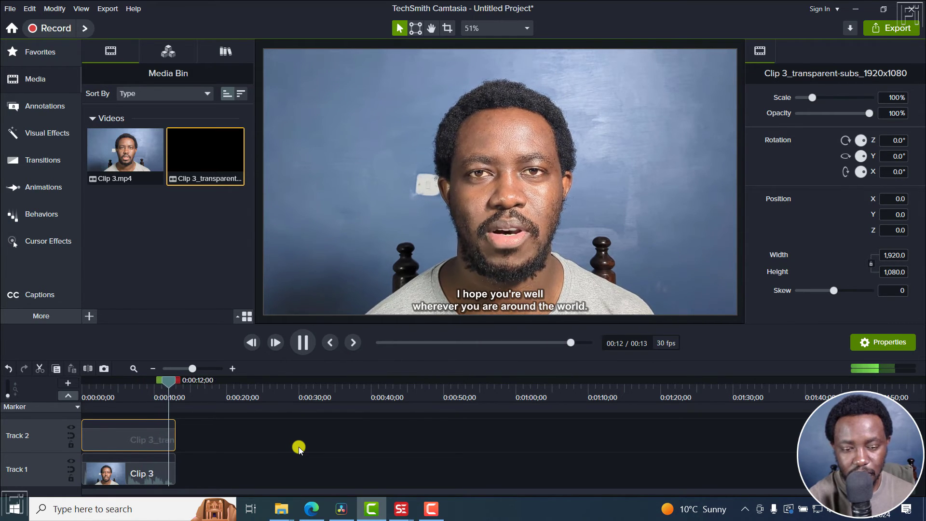
key(space)
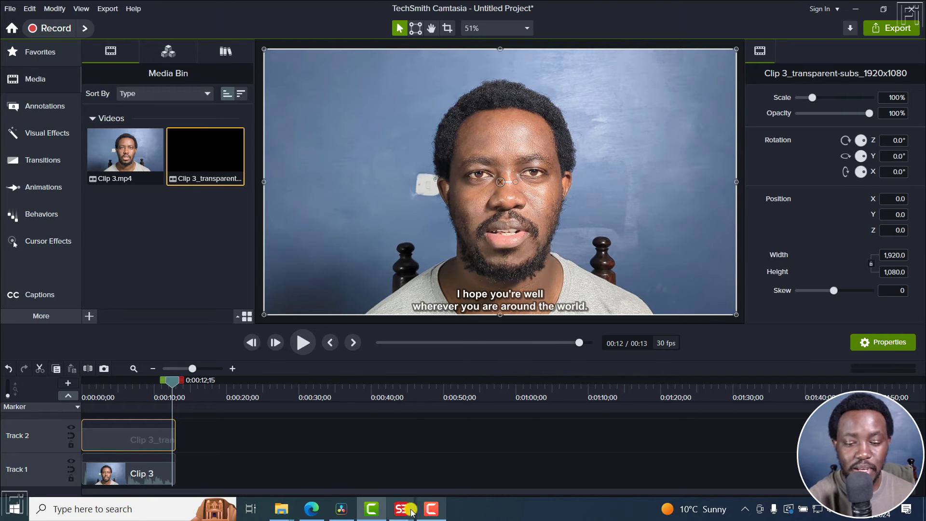
mouse_move(402, 509)
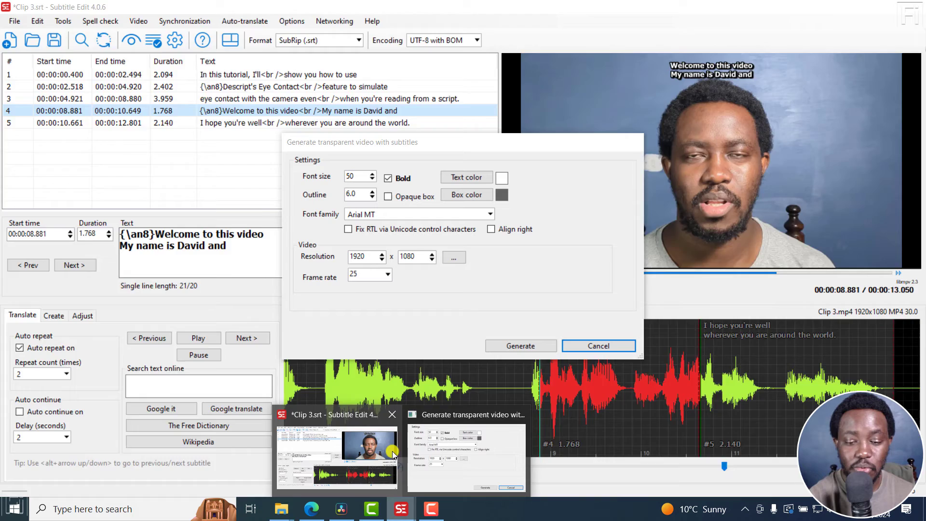
click(393, 454)
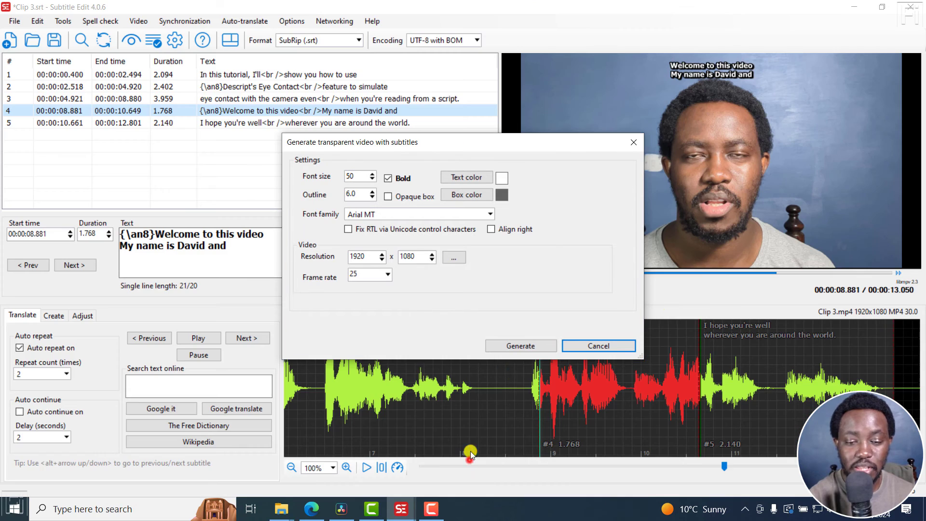
click(633, 143)
click(296, 86)
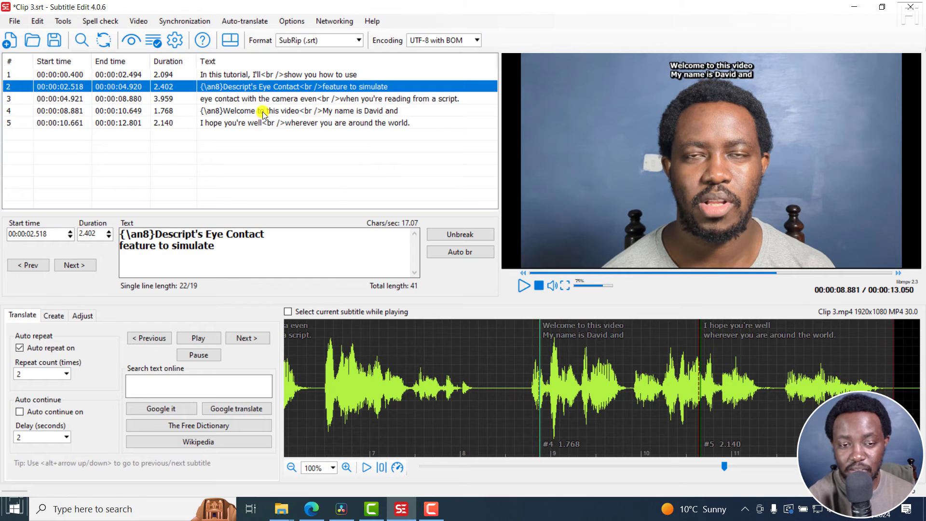
click(137, 22)
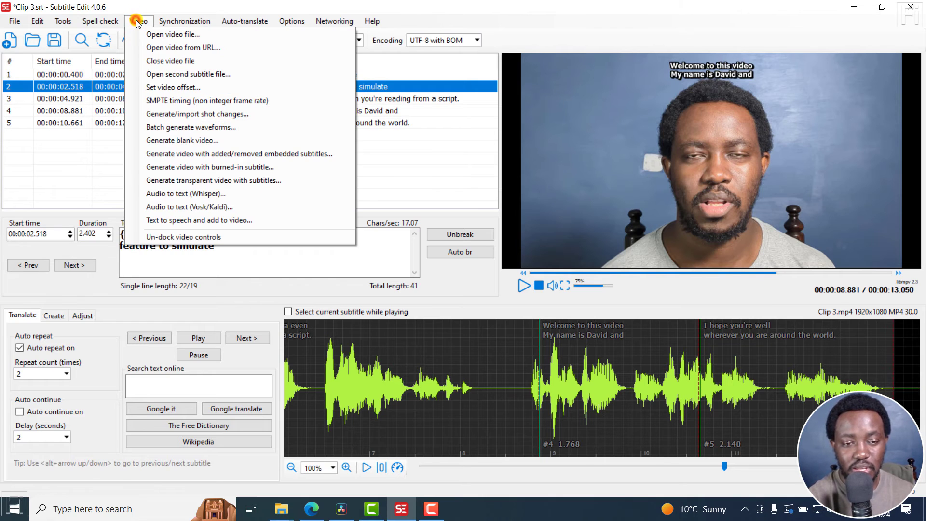
click(195, 182)
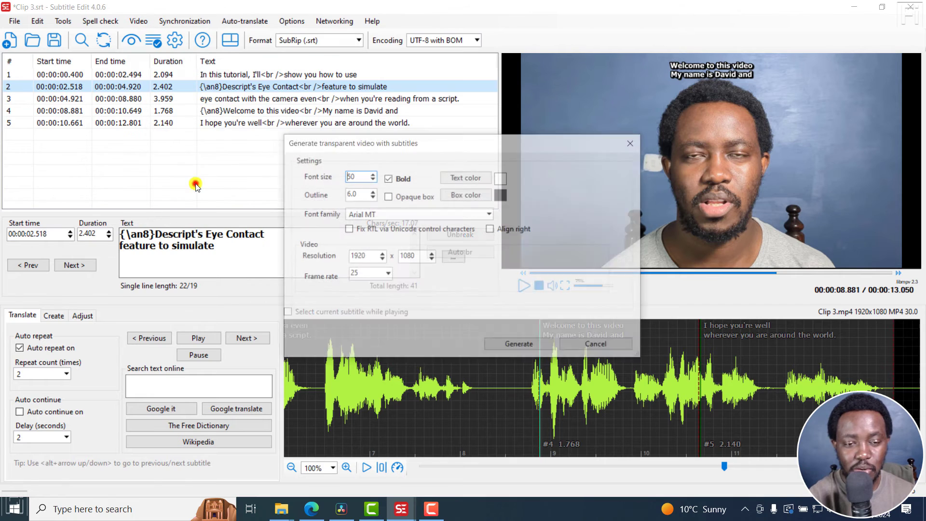
click(630, 143)
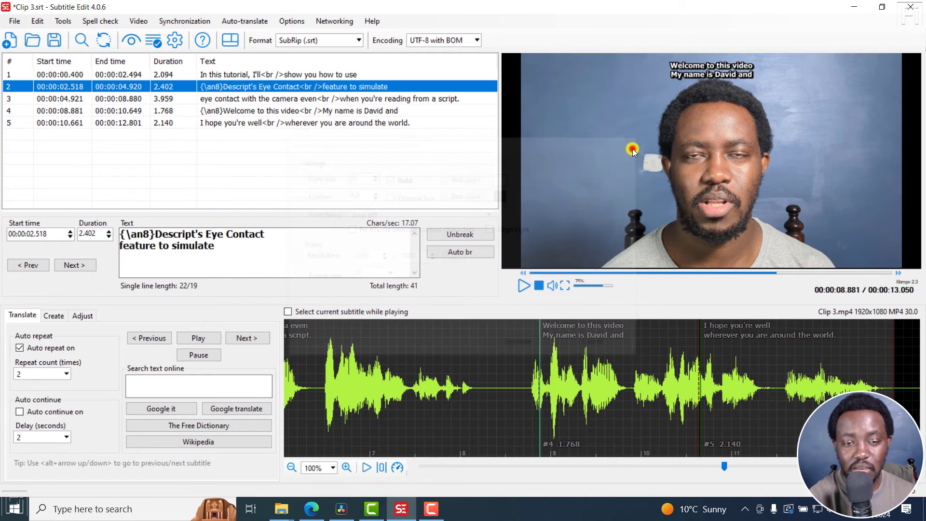
Step: Convert the subtitles to Advanced Sub Station Alpha (.ass) and set the Default style's border to Opaque box
click(323, 41)
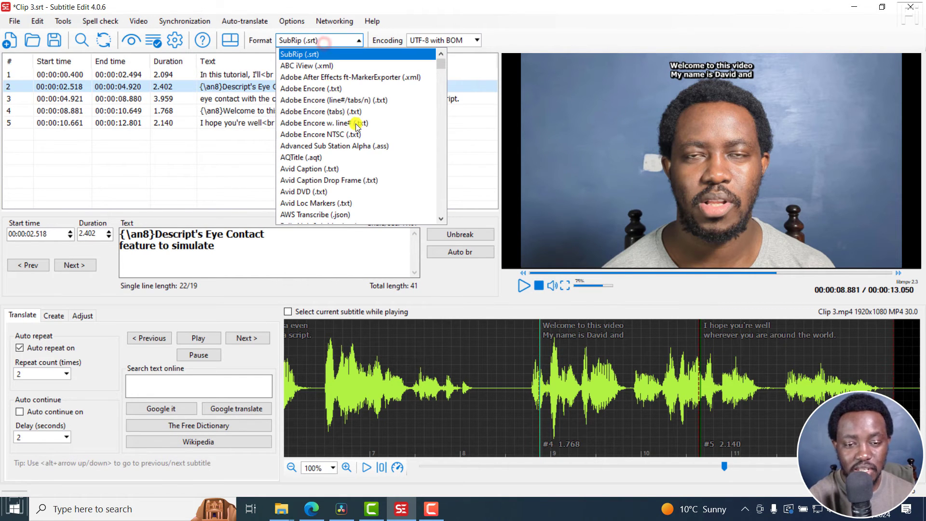
click(327, 146)
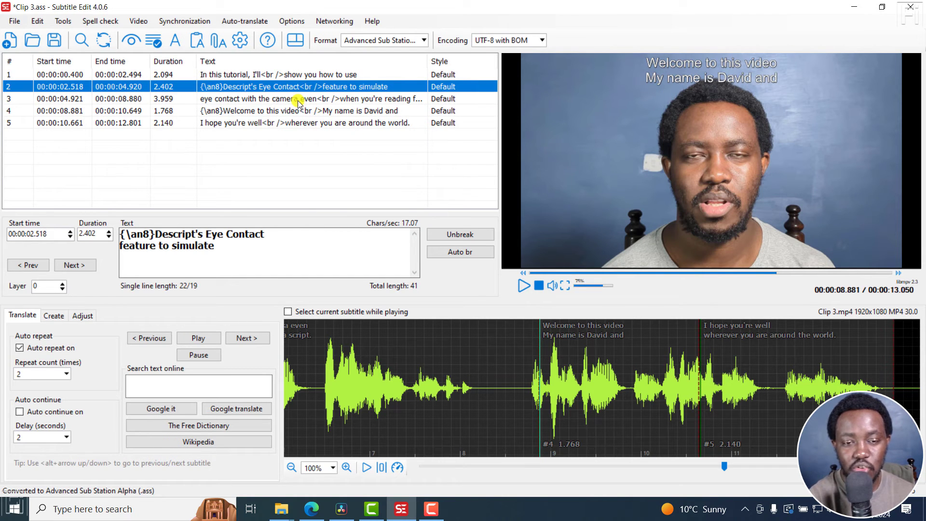
click(174, 43)
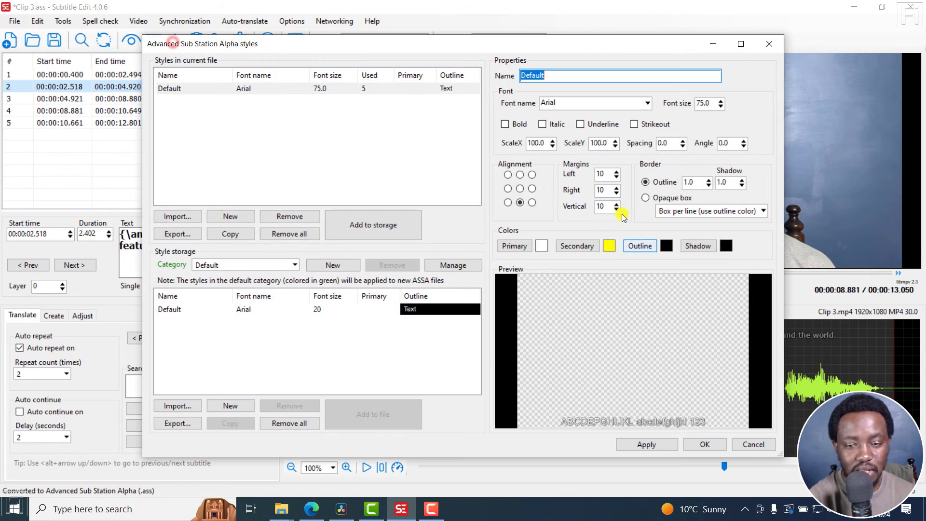
drag(630, 43, 473, 63)
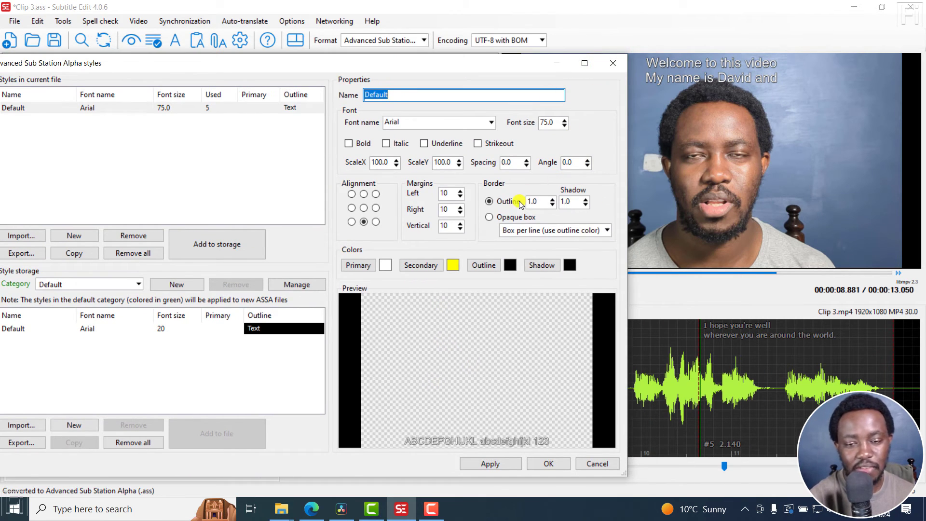
click(490, 217)
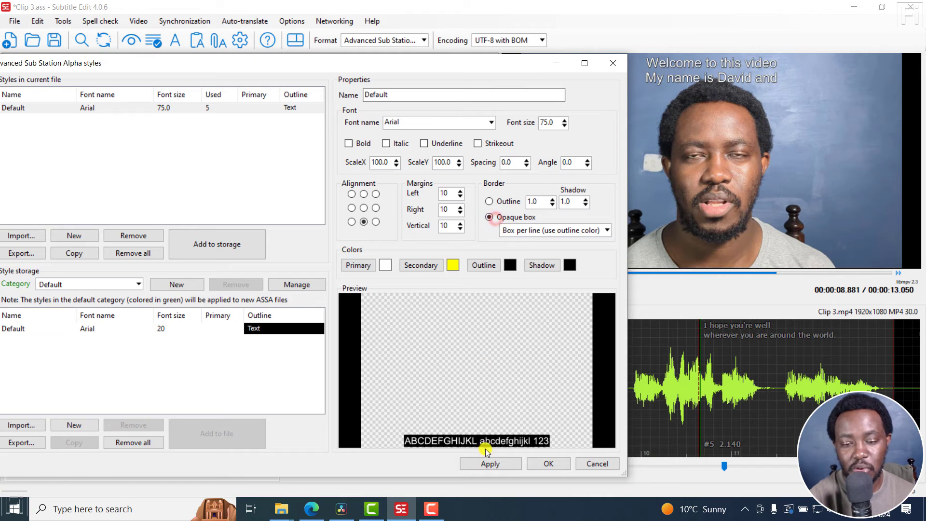
click(491, 463)
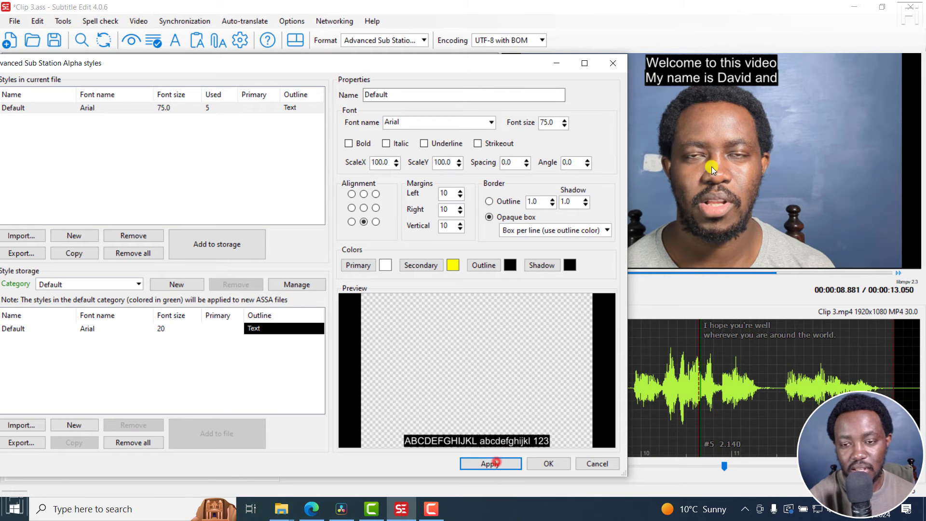
click(620, 66)
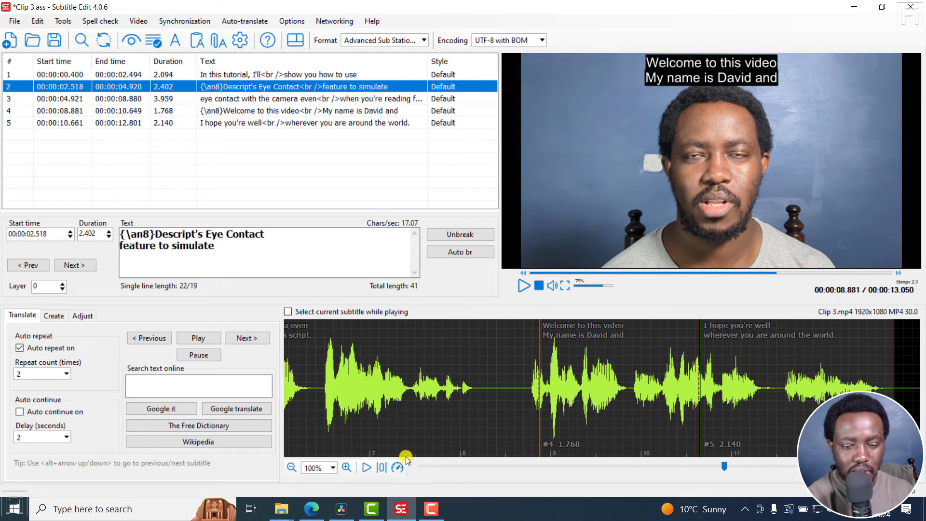
Step: Switch to Camtasia and close it without saving the project
click(372, 508)
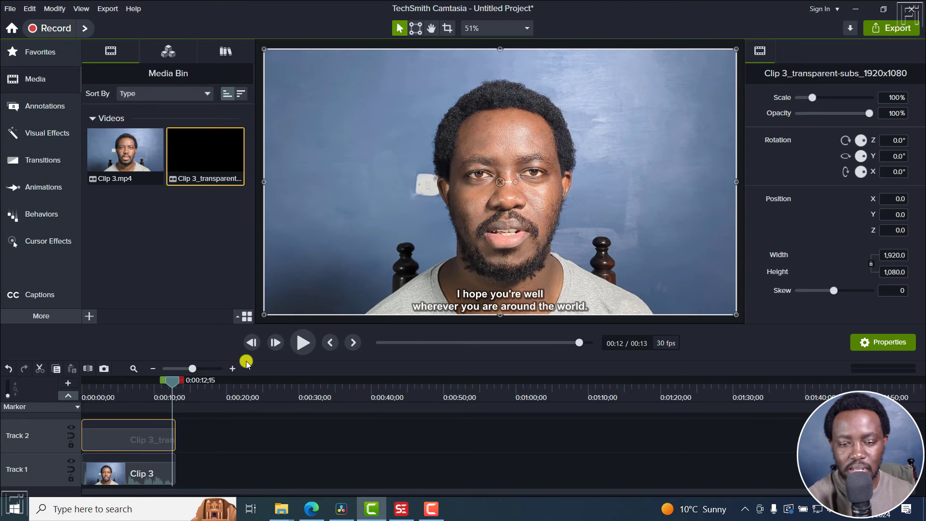
drag(170, 384, 120, 383)
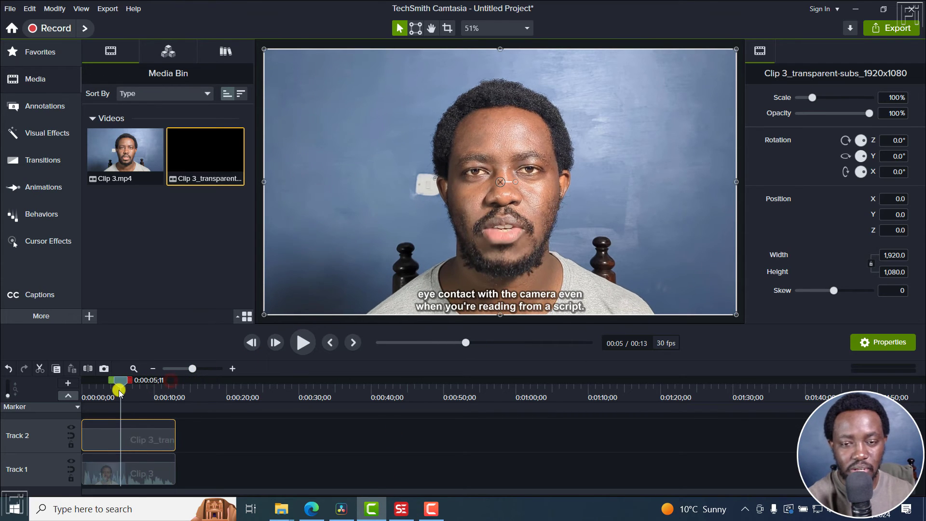
click(909, 16)
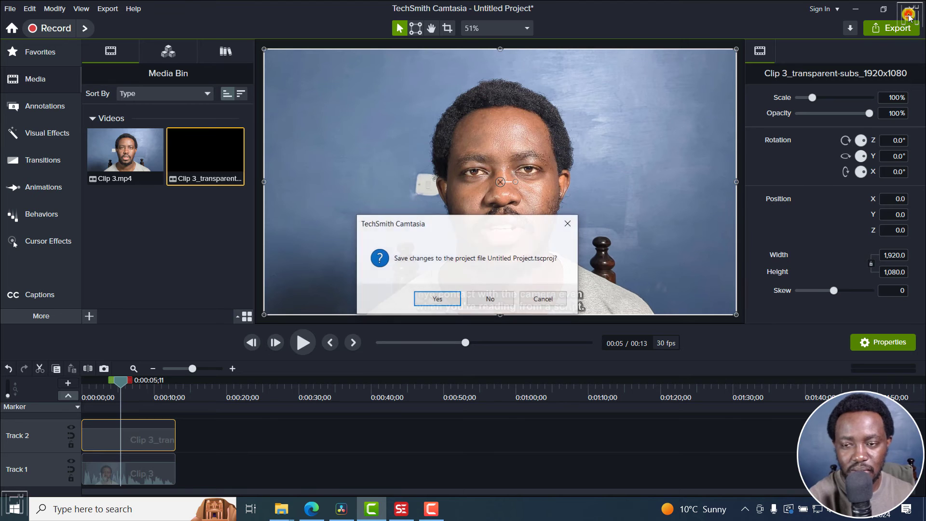
click(497, 293)
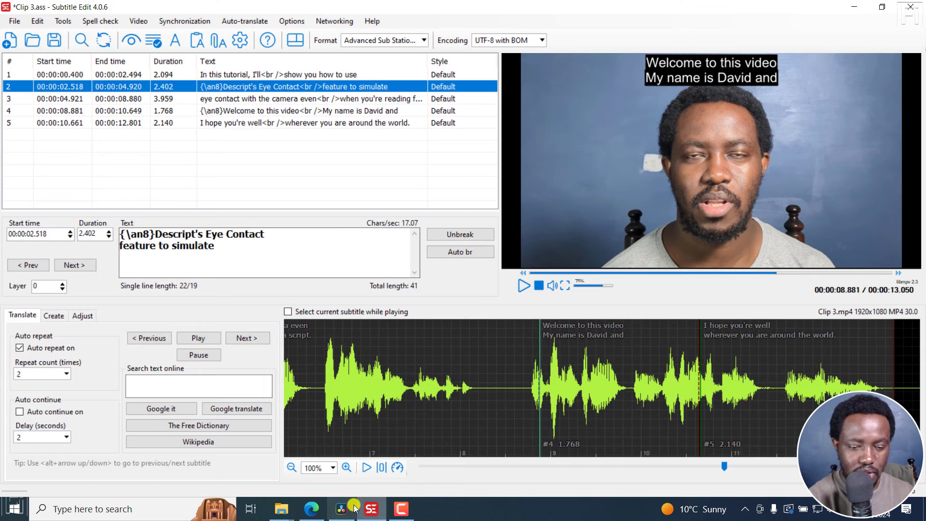
Step: In DaVinci Resolve, import Clip 3.mp4 and Clip 3_transparent-subs_1920x1080.mov into the media pool, keeping the project frame rate
click(341, 508)
right_click(174, 172)
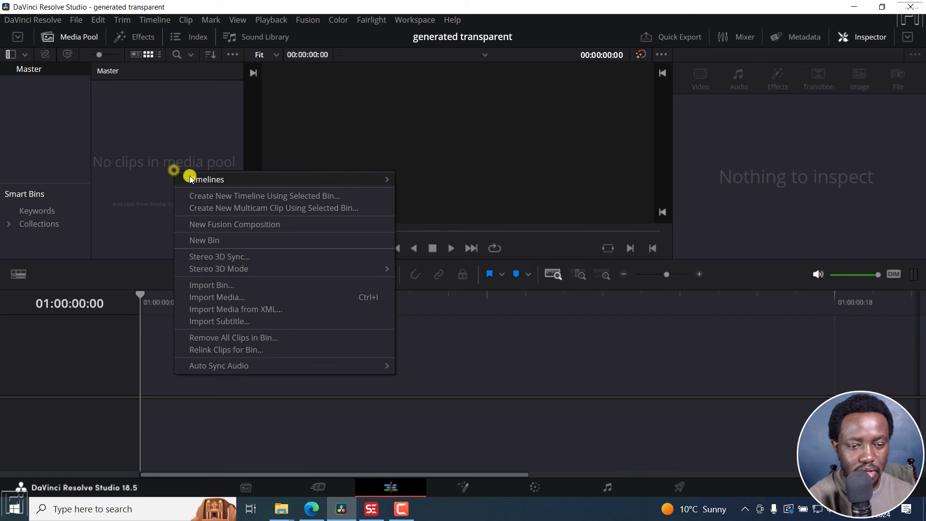
click(224, 301)
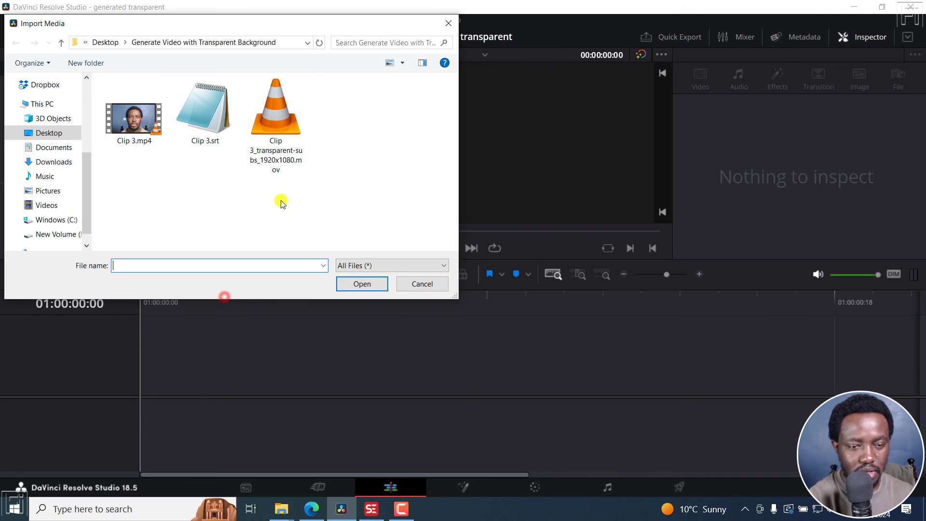
click(285, 145)
ctrl+click(121, 139)
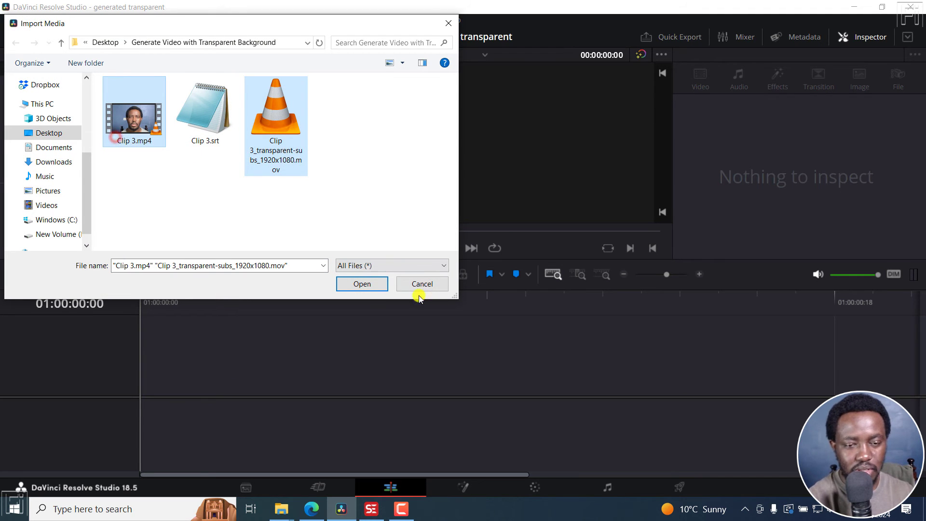
click(357, 285)
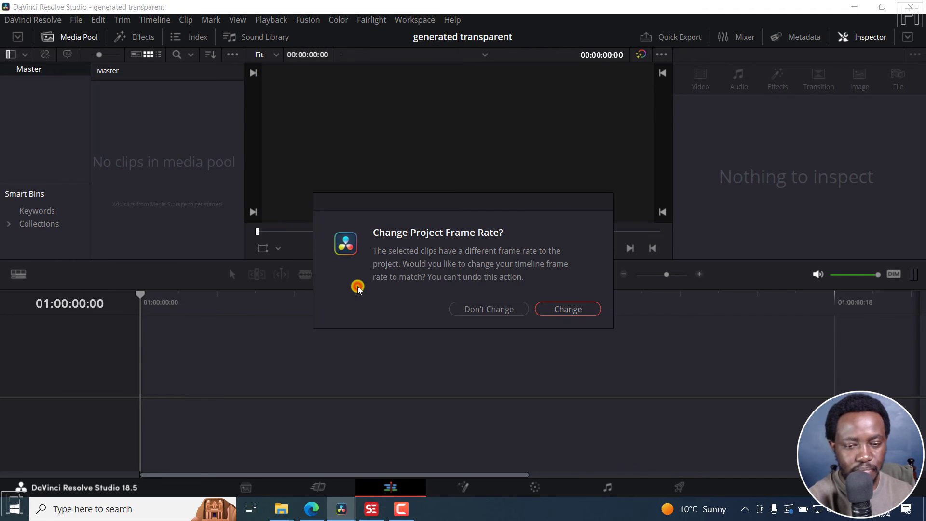
click(489, 310)
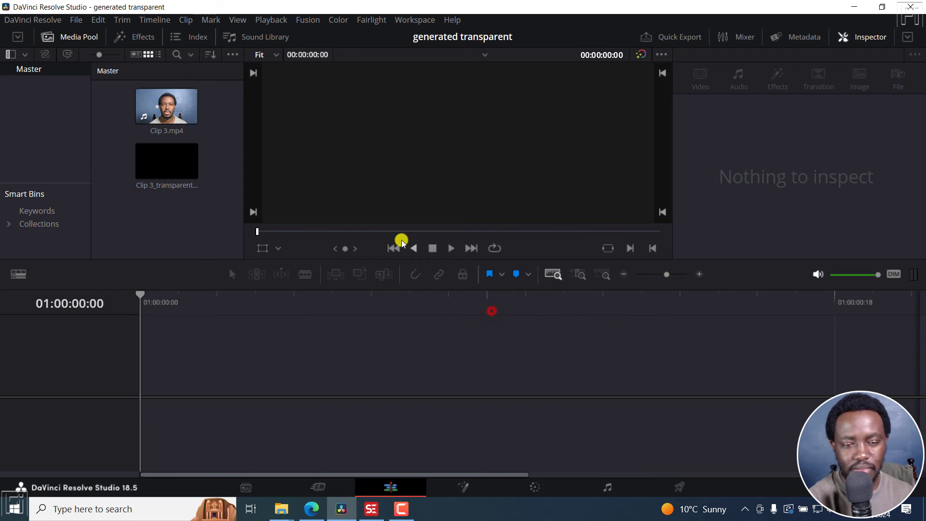
Step: Place Clip 3.mp4 on Video 1 and the transparent subtitle video on Video 2 of a new timeline
drag(167, 109, 143, 411)
click(553, 274)
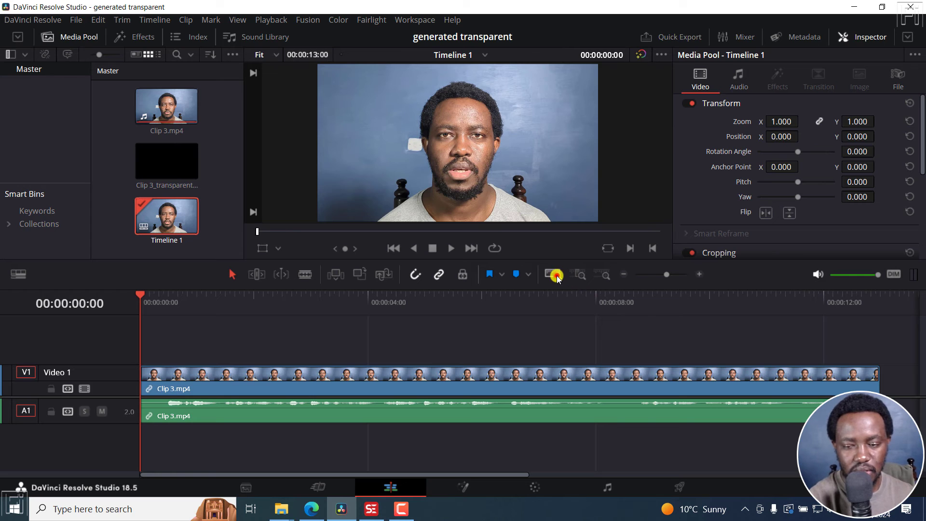
click(164, 166)
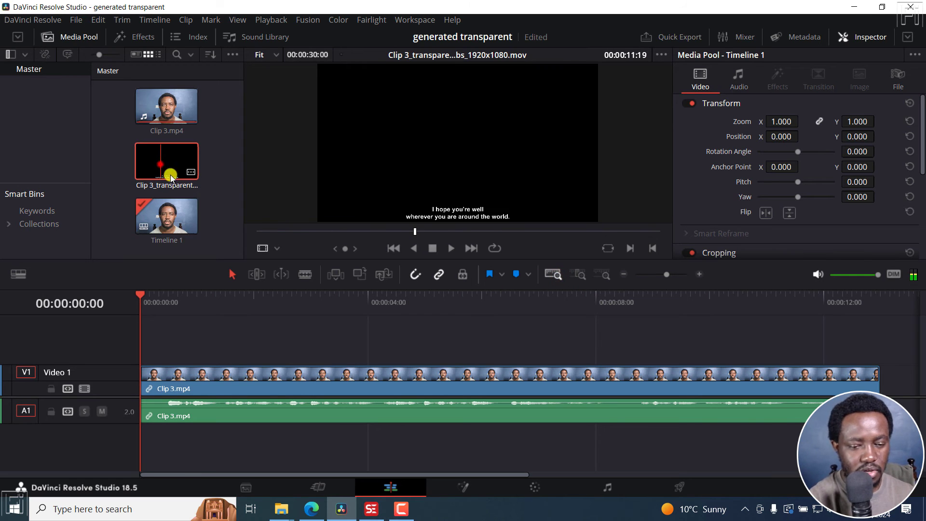
drag(165, 174, 136, 343)
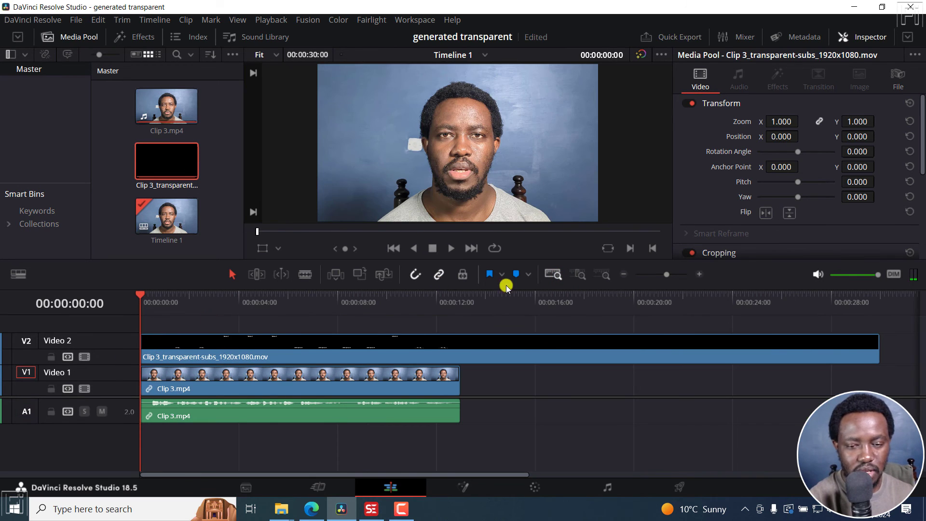
Step: Trim the subtitle clip on Video 2 to end with Clip 3 and play the timeline
drag(879, 345, 460, 350)
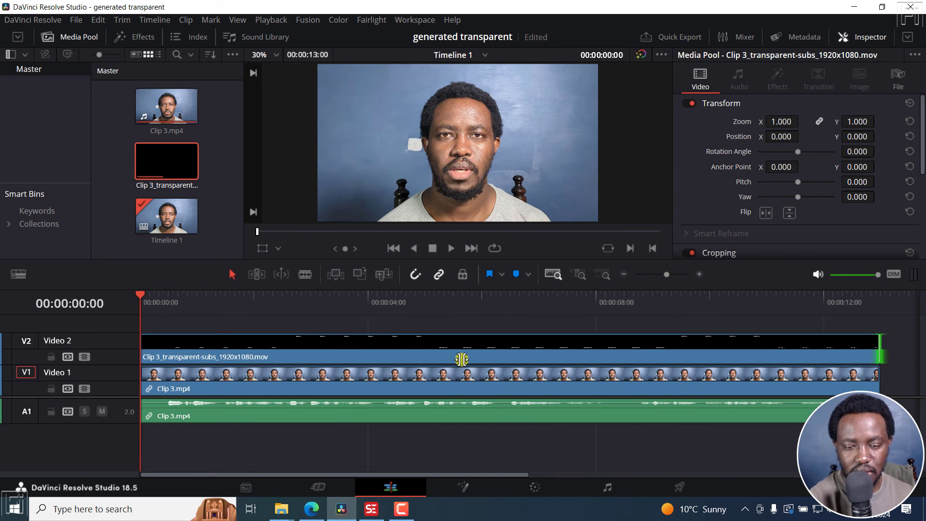
key(space)
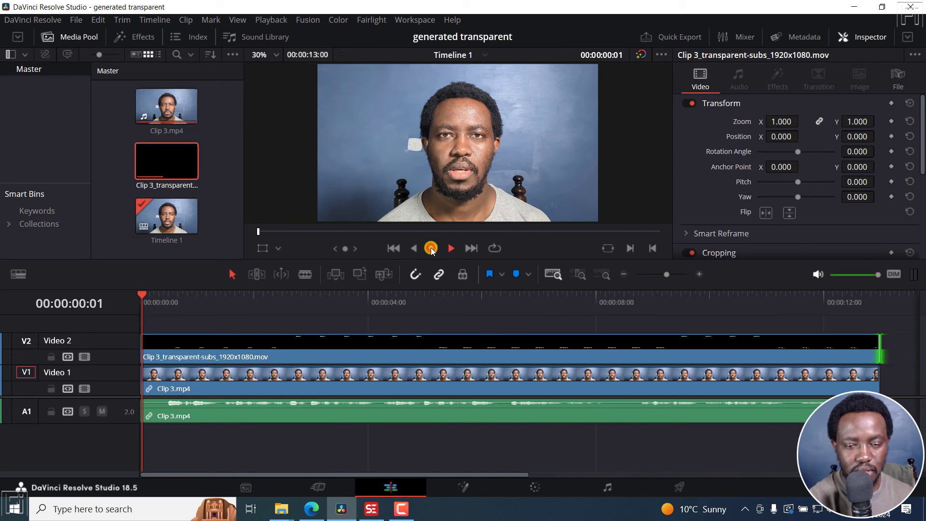
click(431, 249)
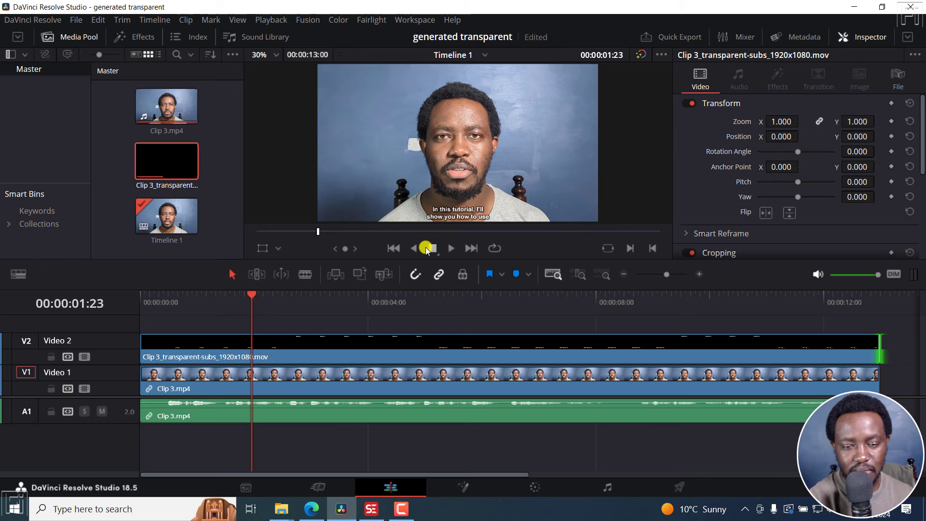
key(space)
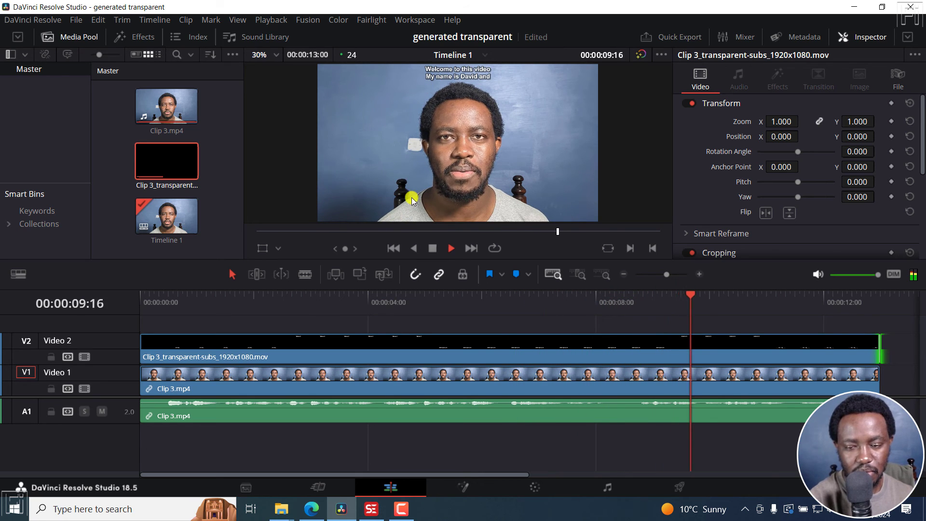
key(space)
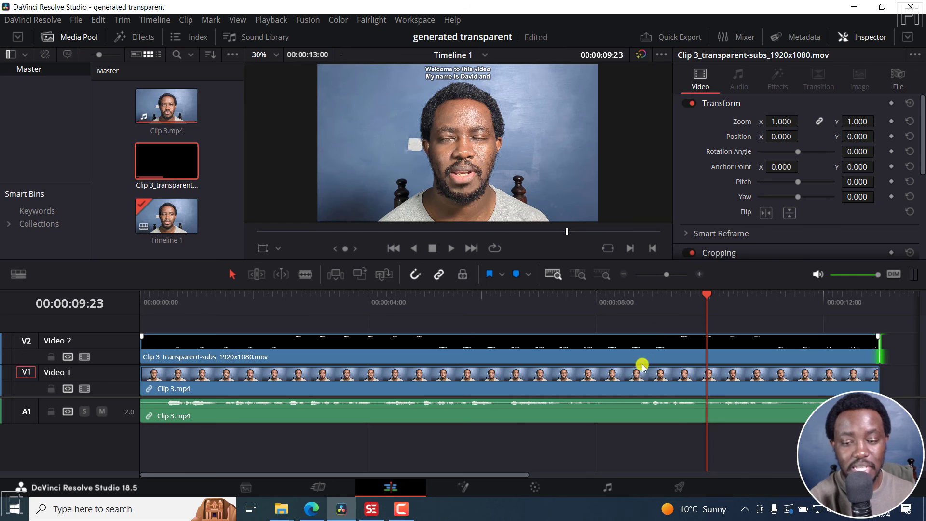
Step: Switch to the browser and read the Subtitle Edit changelog and the GitHub discussion about transparent video export
click(312, 509)
click(274, 7)
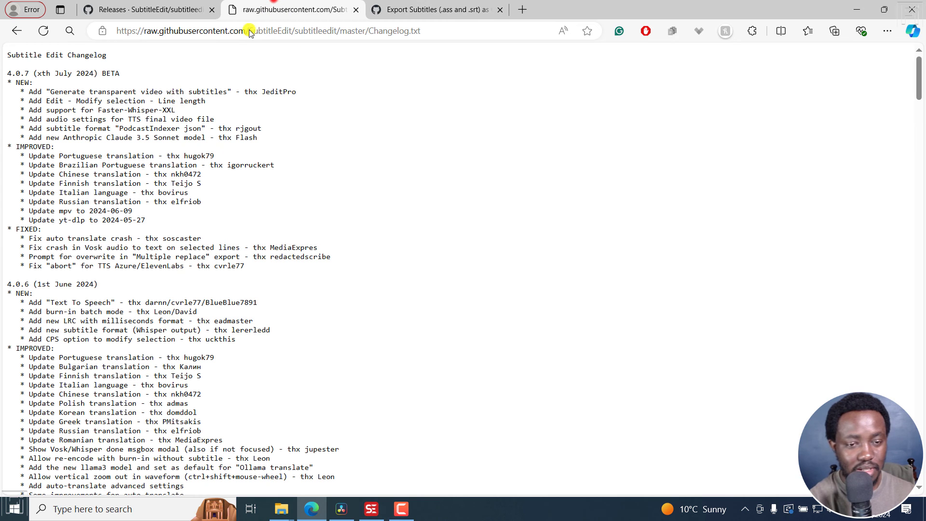
click(446, 10)
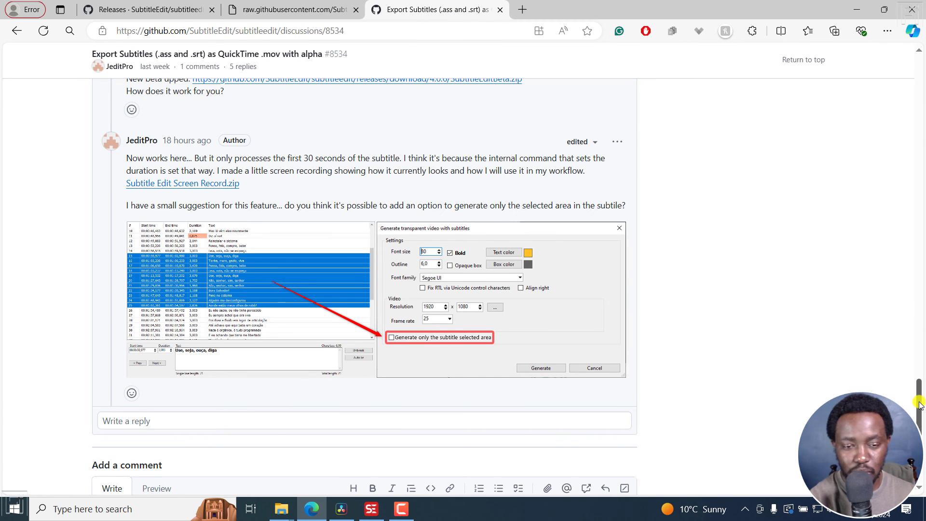
drag(919, 404, 920, 415)
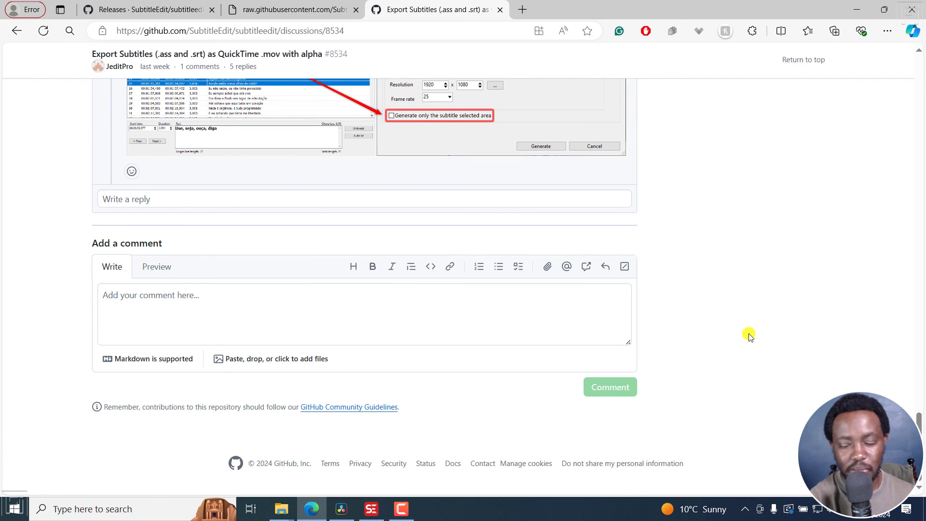
mouse_move(920, 415)
mouse_down()
mouse_move(916, 287)
mouse_move(920, 425)
mouse_up()
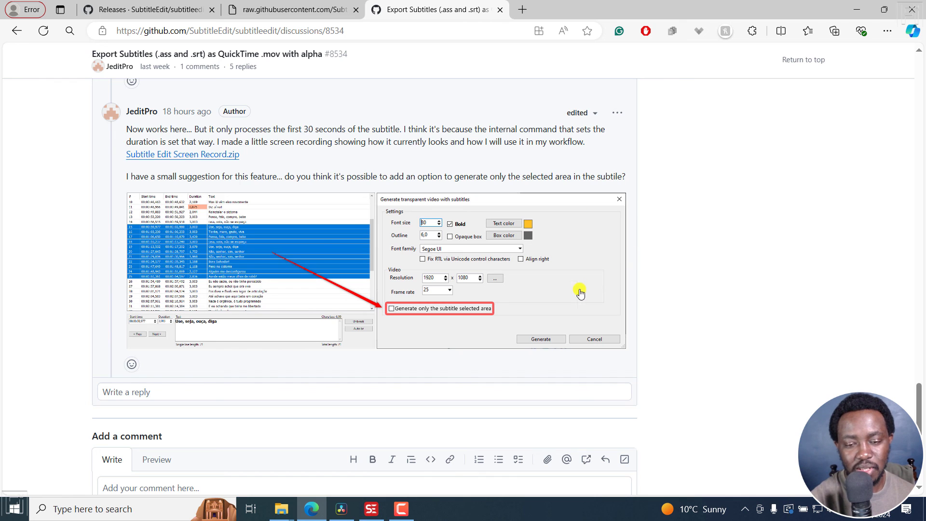
Step: Return to Subtitle Edit and open Generate transparent video with subtitles again
click(341, 509)
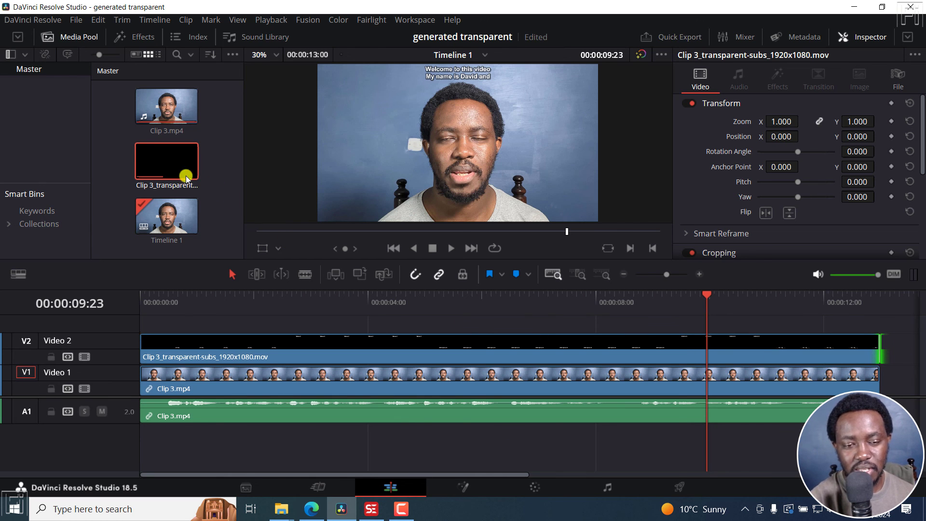
click(167, 170)
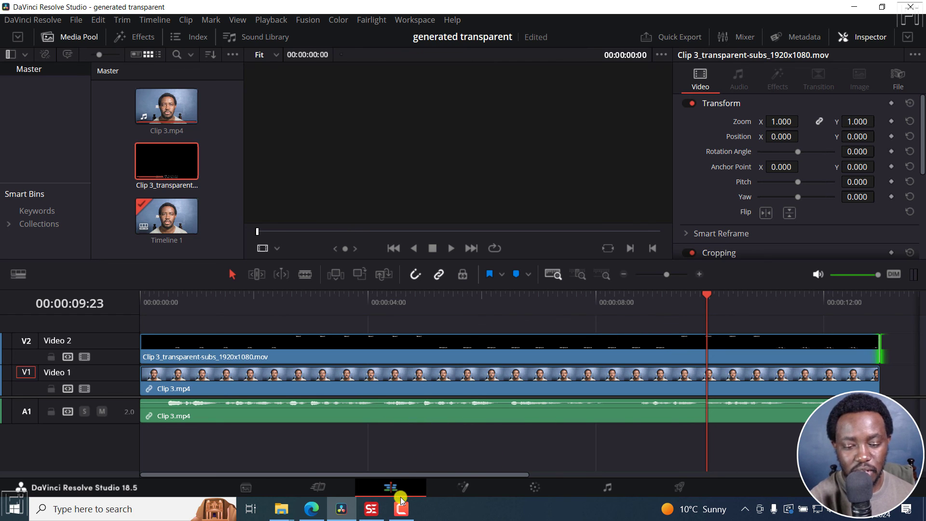
click(371, 509)
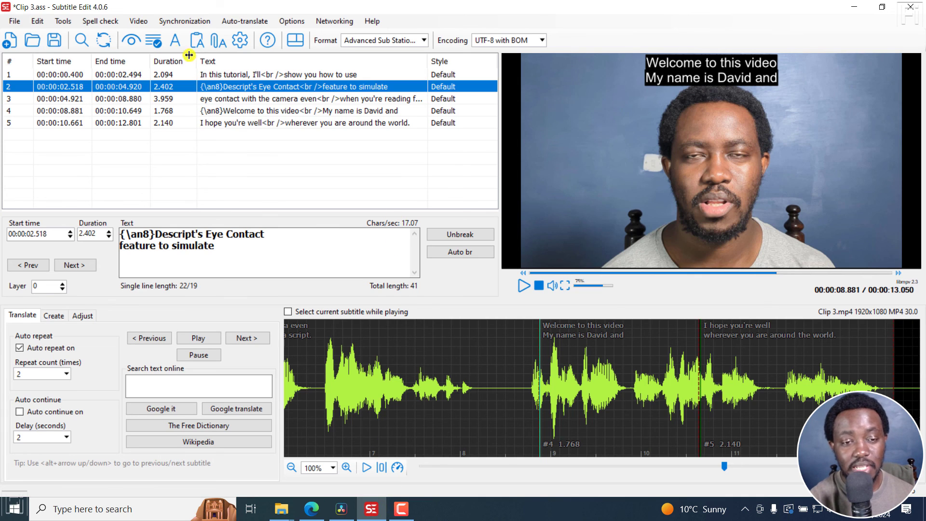
click(137, 21)
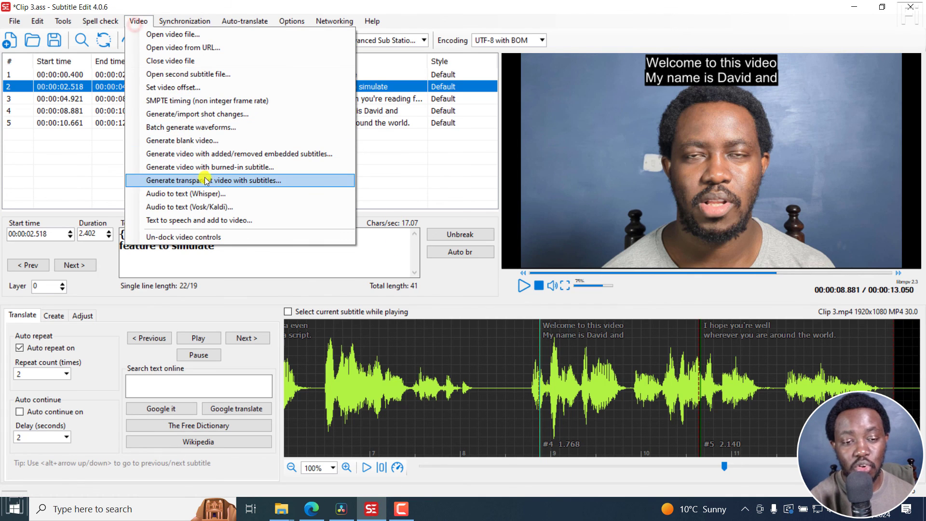